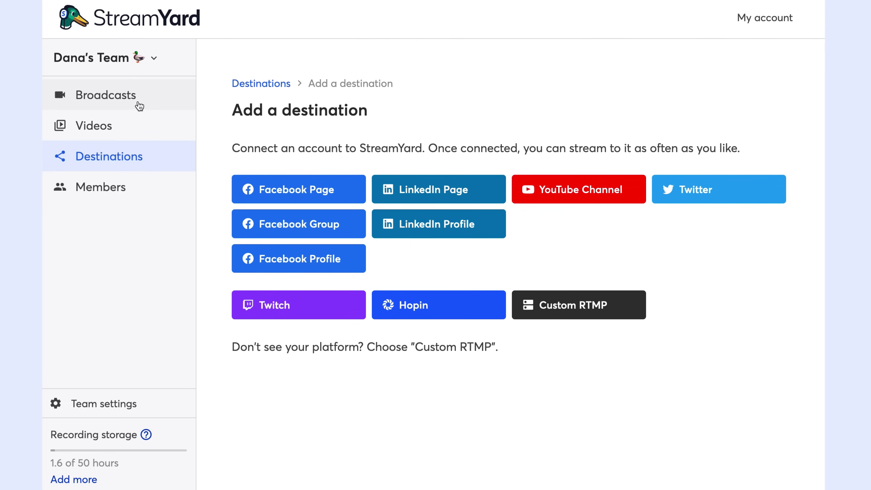
Start a new broadcast from the Broadcasts page and list the available destination types
click(137, 103)
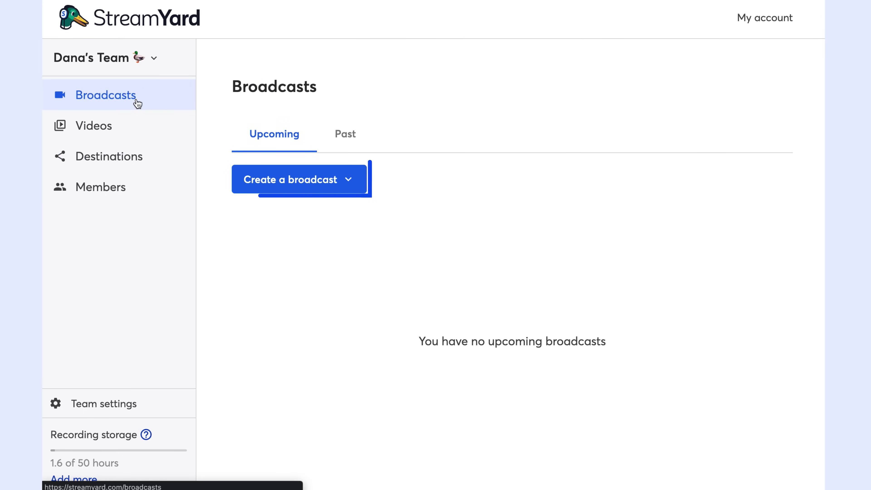
click(296, 184)
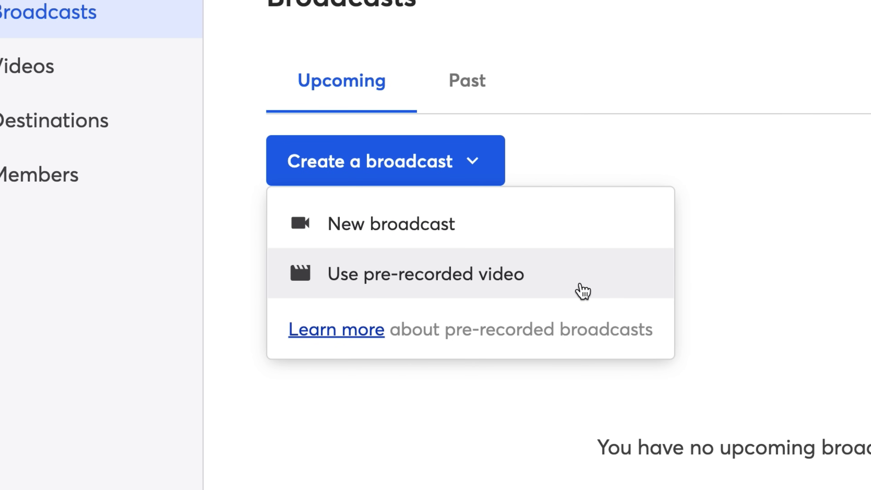
click(490, 234)
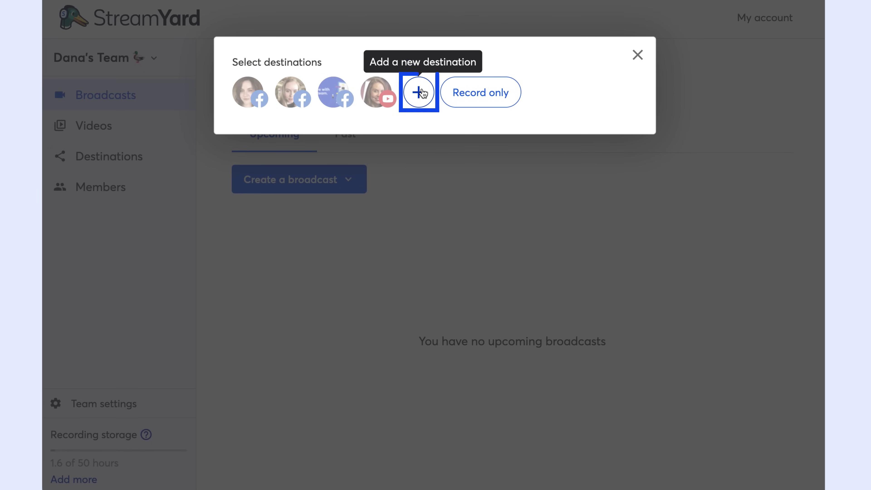
click(419, 97)
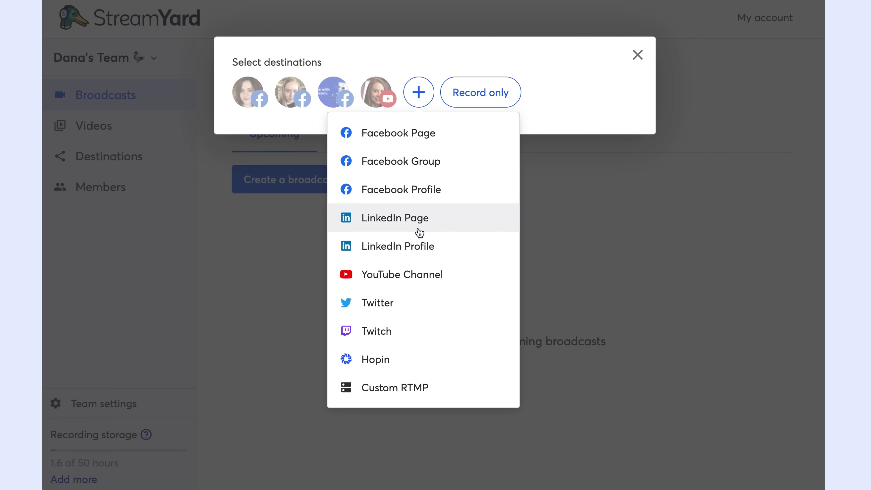
Select the YouTube channel, trying then removing the StreamYard Community and Facebook profile destinations
click(422, 89)
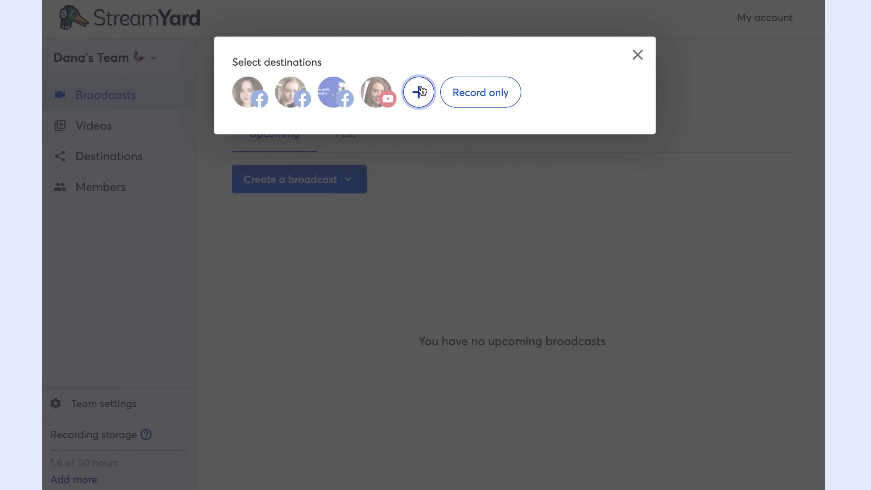
click(376, 98)
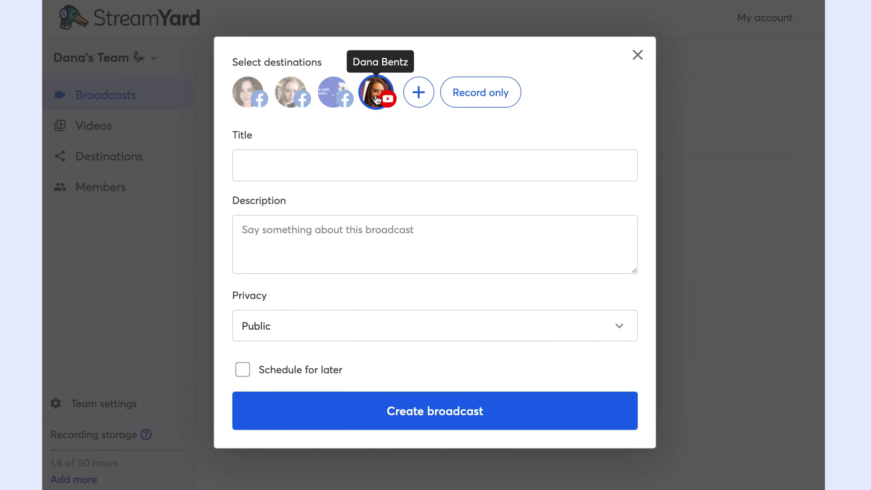
click(337, 96)
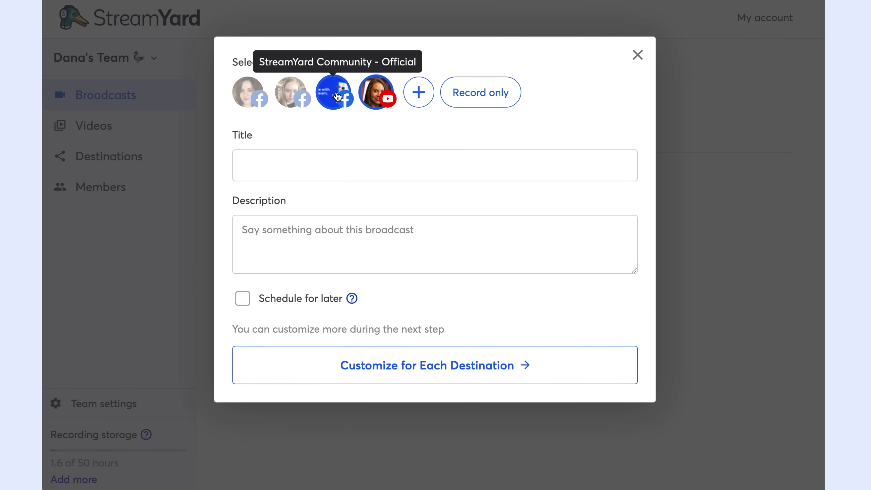
click(300, 100)
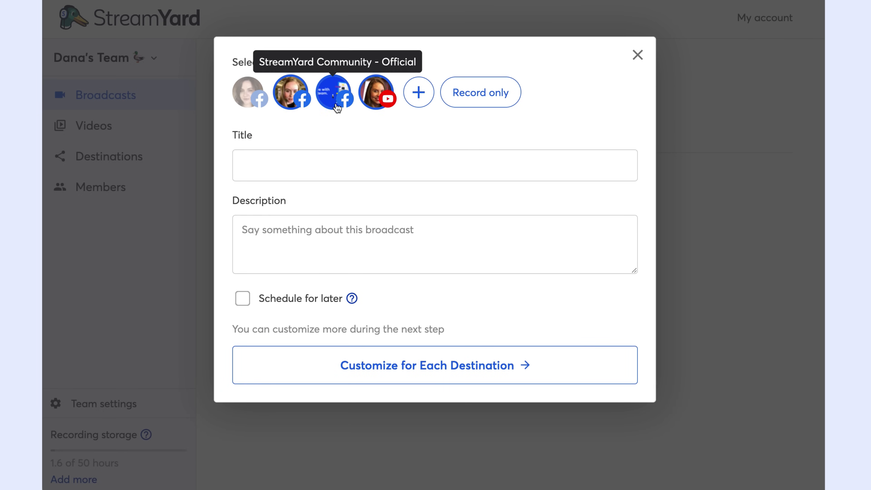
click(336, 103)
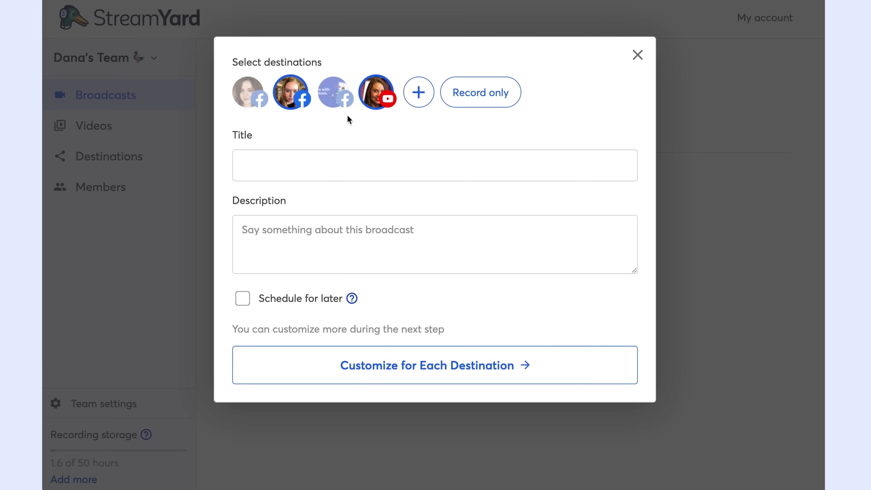
click(291, 94)
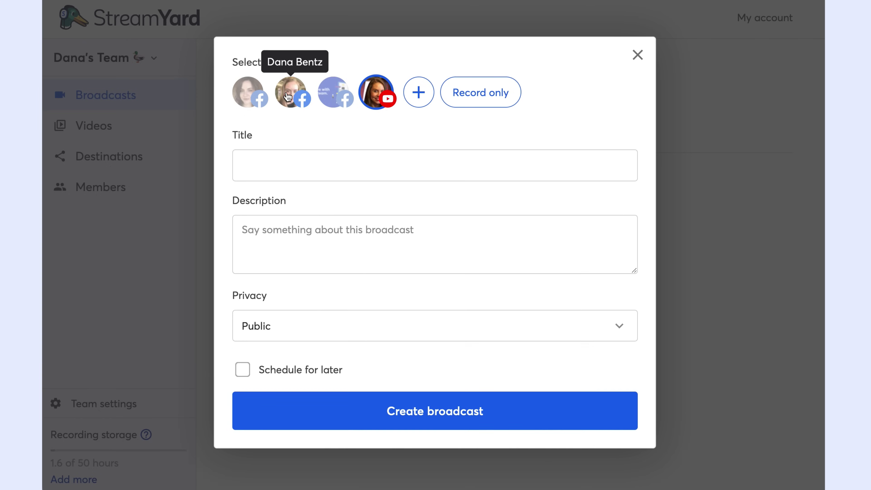
Title the broadcast 'Episode 1 of My Awesome Show!' with description 'Today we're talking about StreamYar'
click(312, 155)
text(Episode 1 of M)
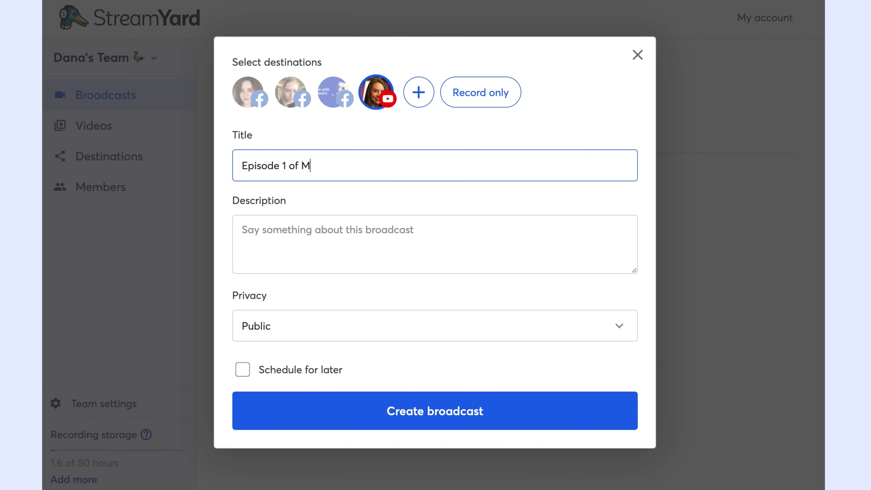
text(y Awesome Show!)
click(242, 230)
text(T)
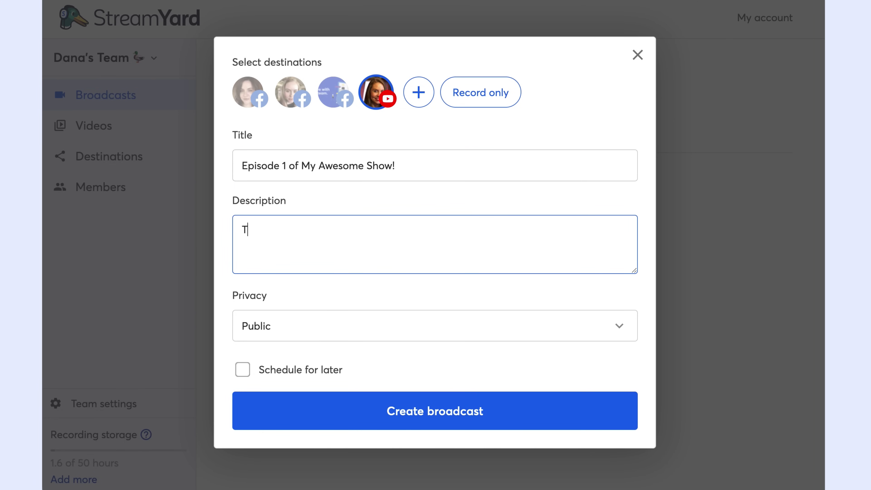
text(oday we're talking about Strea)
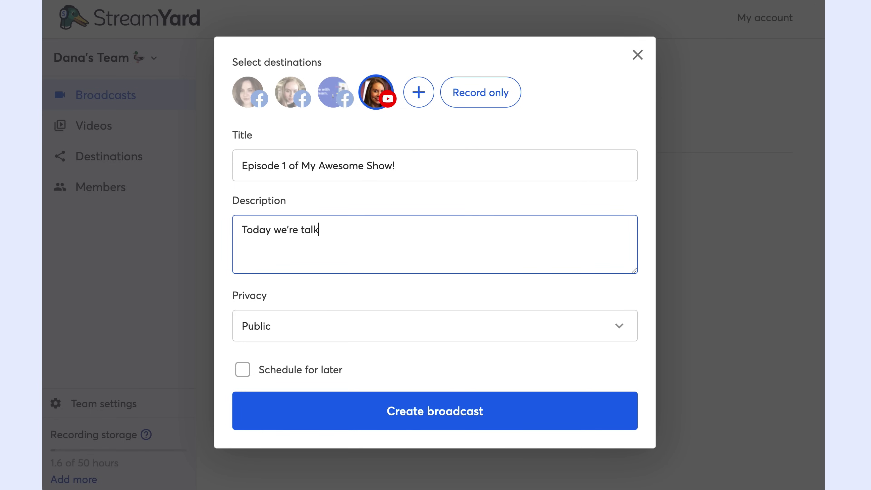
text(mYard!)
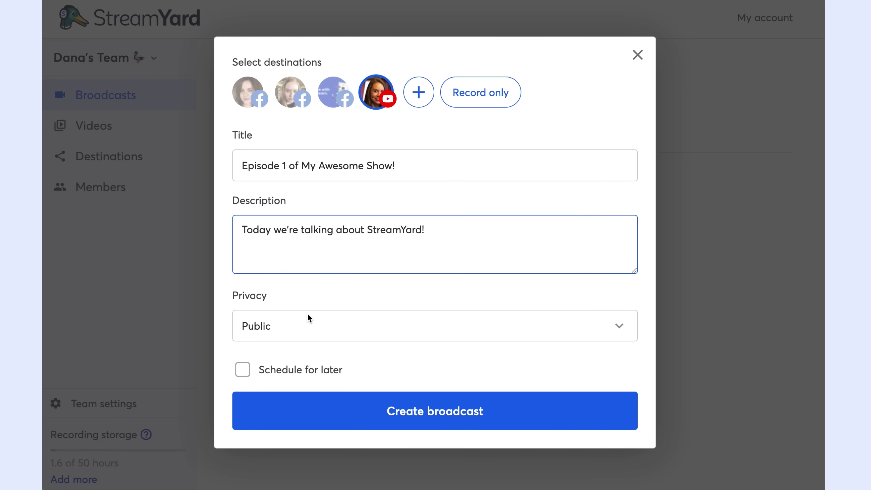
Set the broadcast privacy to Unlisted, after briefly trying Private
click(306, 316)
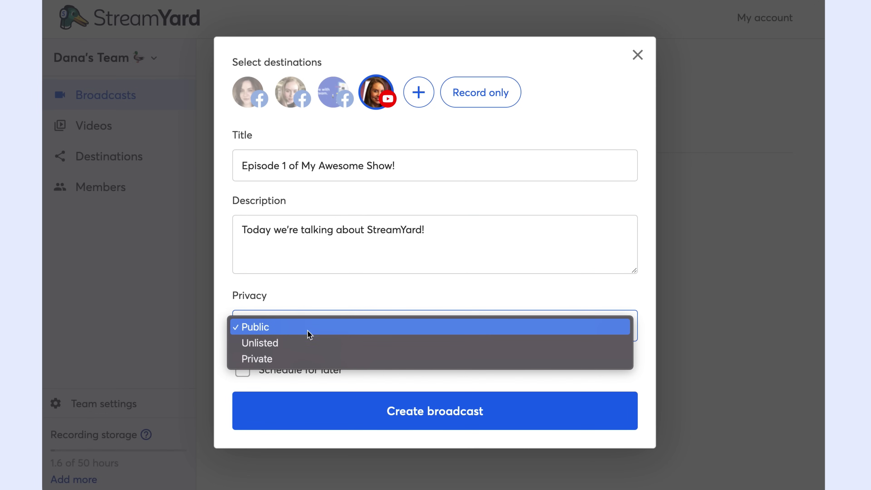
click(308, 343)
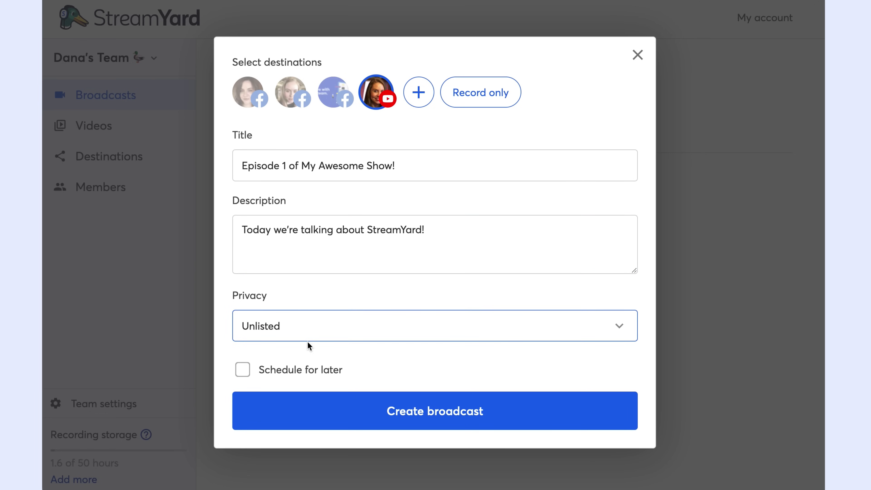
click(349, 330)
click(348, 343)
click(360, 328)
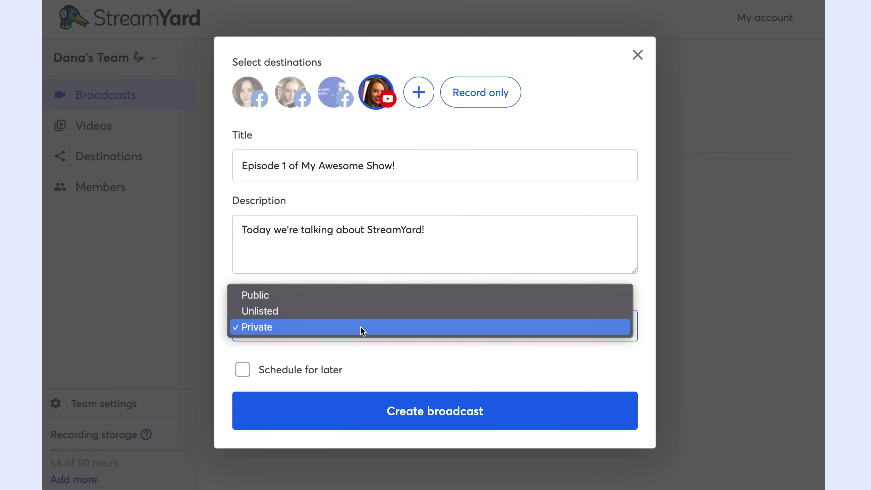
click(369, 316)
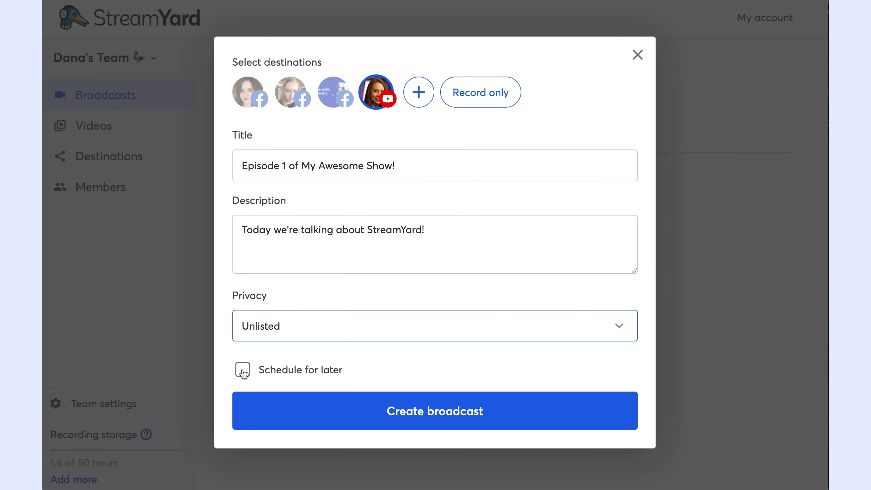
Enable Schedule for later and add the 101 Webinar thumbnail from Desktop, cropped to the full image
click(243, 370)
scroll(345, 317, down, 2)
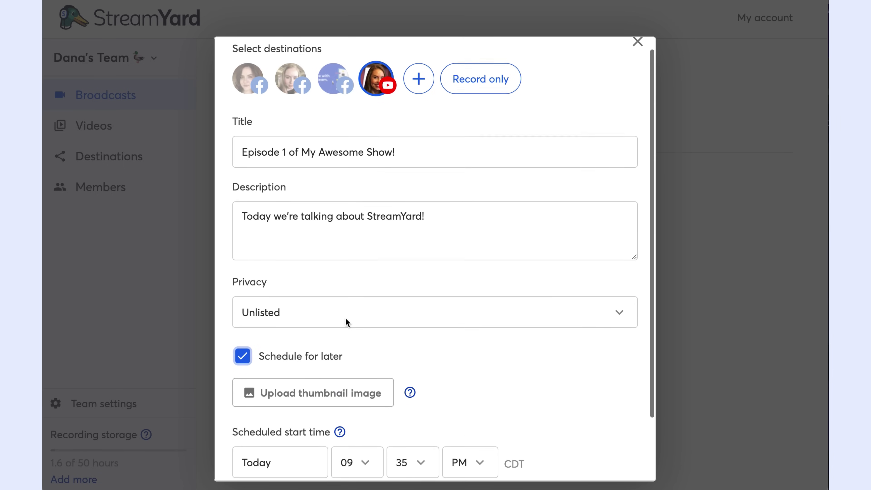
scroll(344, 318, down, 1)
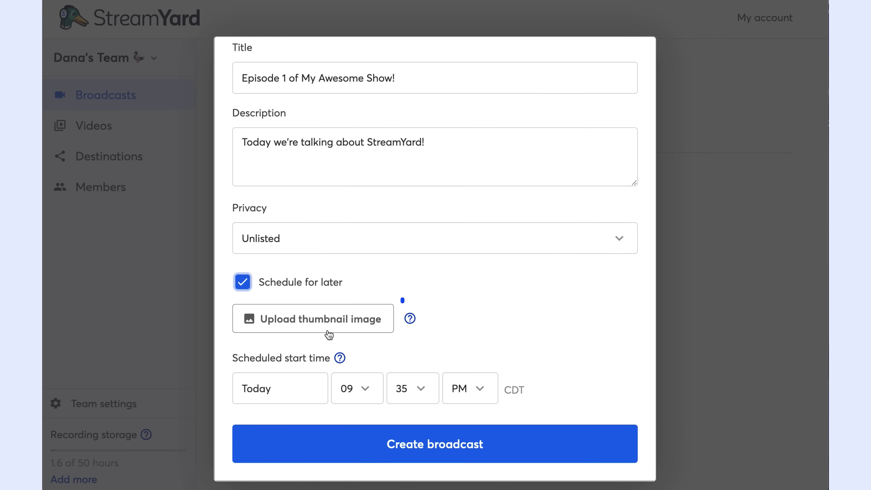
click(324, 319)
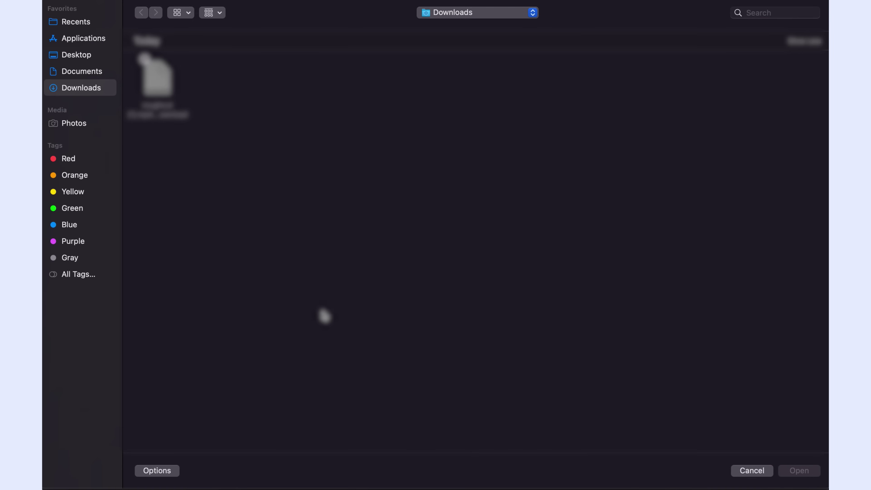
click(73, 60)
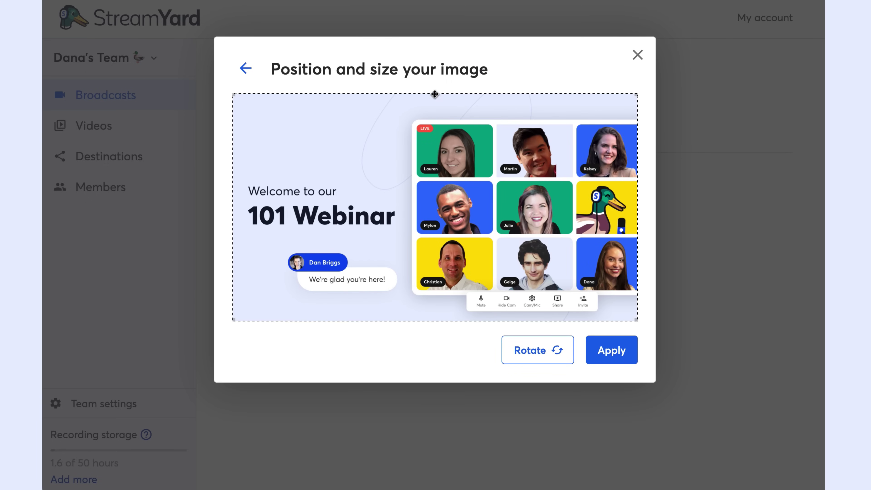
drag(639, 323, 627, 254)
drag(309, 280, 209, 308)
click(611, 350)
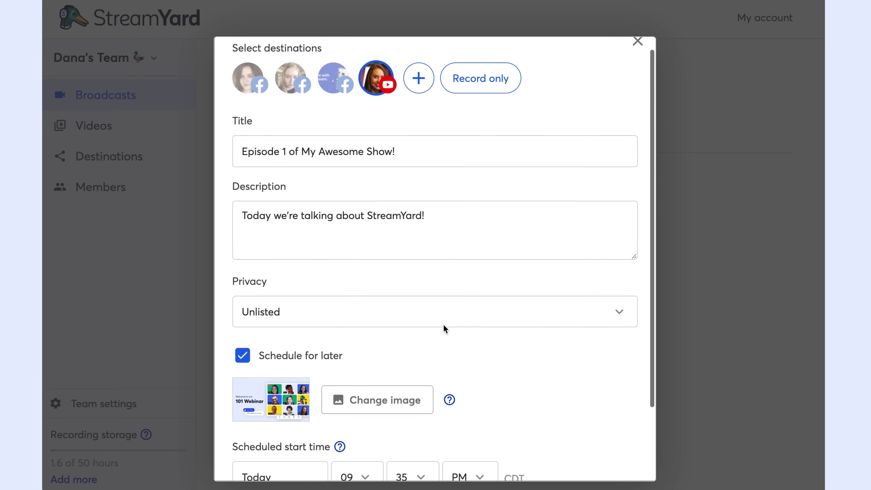
Set the start to Jul 7 at 09:00 AM and create the broadcast
scroll(443, 324, down, 3)
click(288, 379)
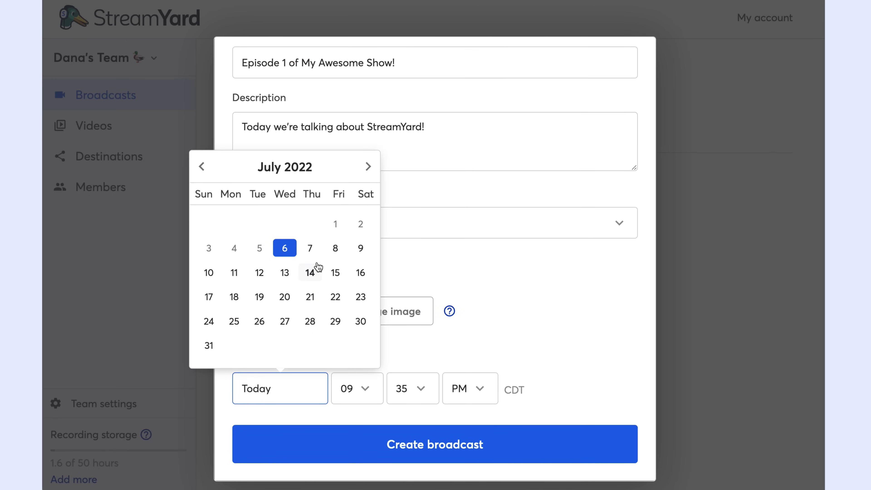
click(313, 246)
click(407, 390)
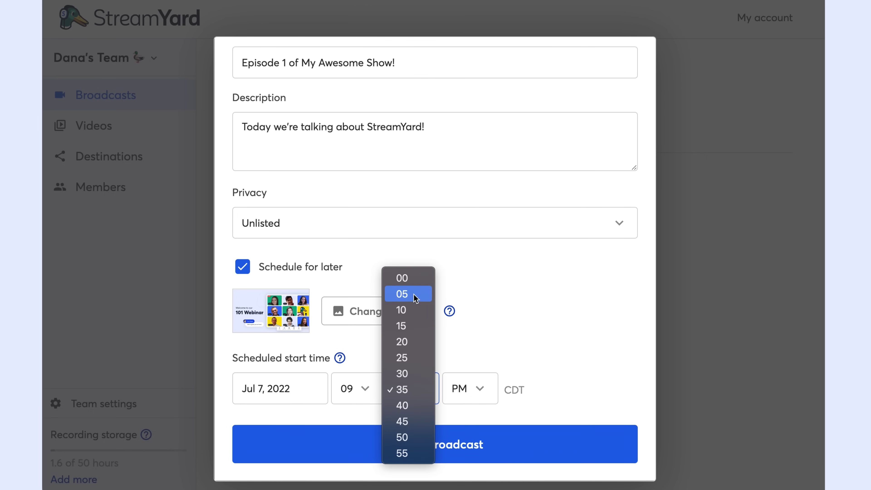
click(411, 275)
click(463, 386)
click(464, 373)
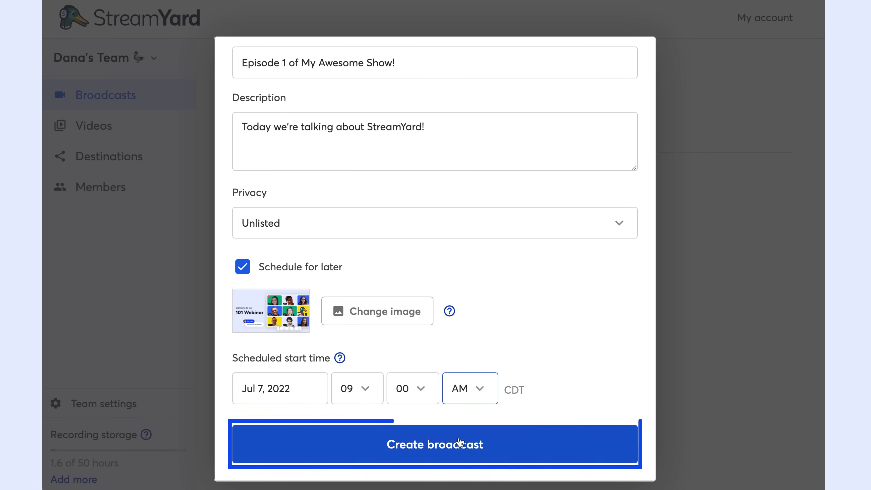
click(458, 442)
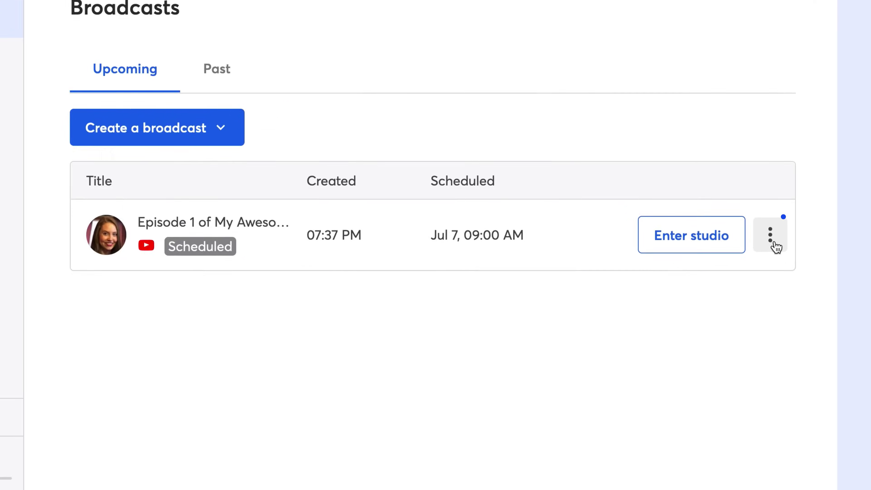
Copy the scheduled broadcast's Invite a guest link to the clipboard and close the dialog
click(774, 242)
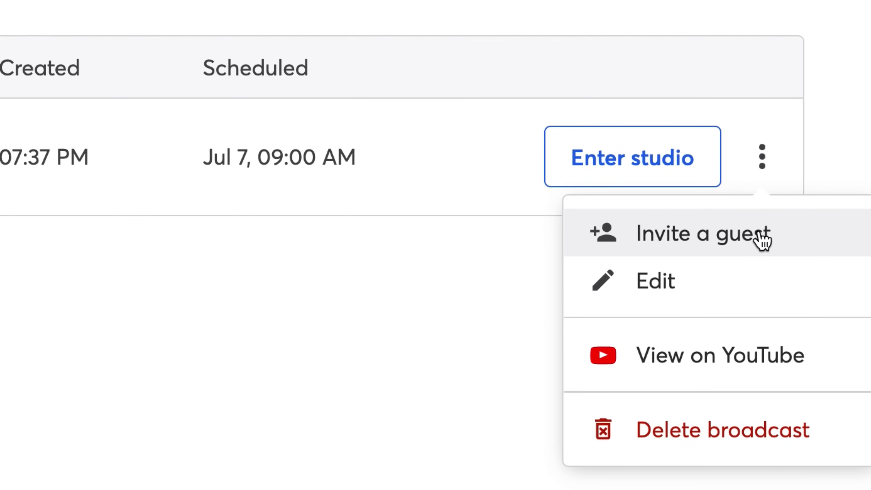
click(761, 241)
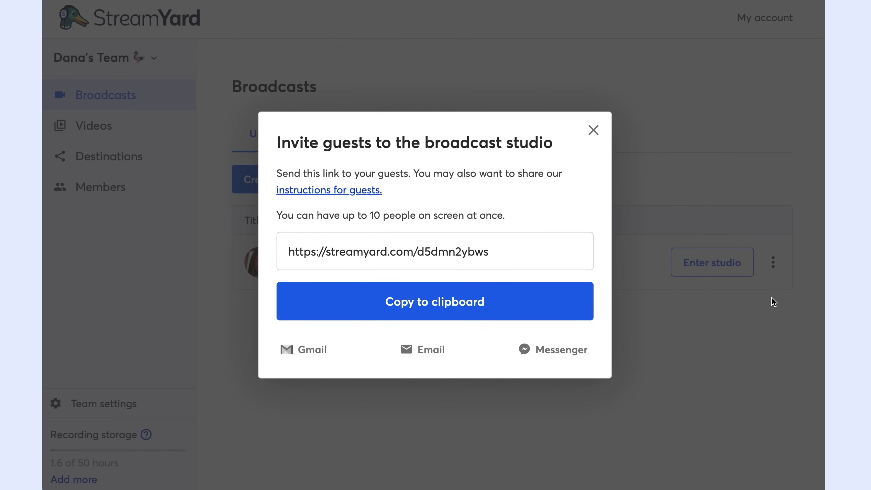
click(584, 253)
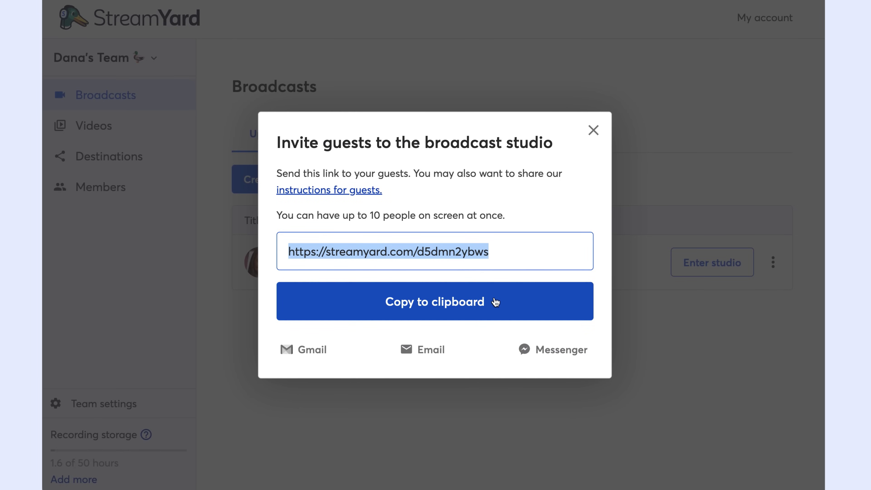
click(495, 302)
click(773, 262)
click(773, 262)
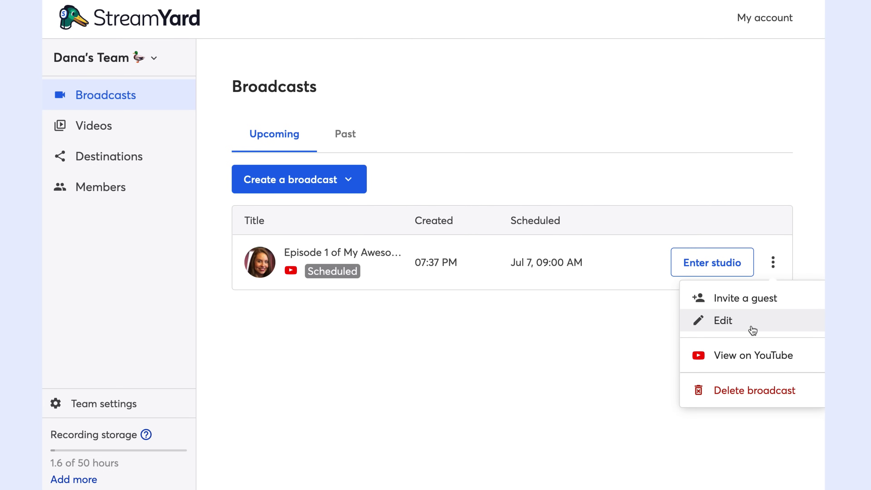
Check the broadcast's Unlisted watch page on YouTube and dismiss the signed-out notice
click(747, 359)
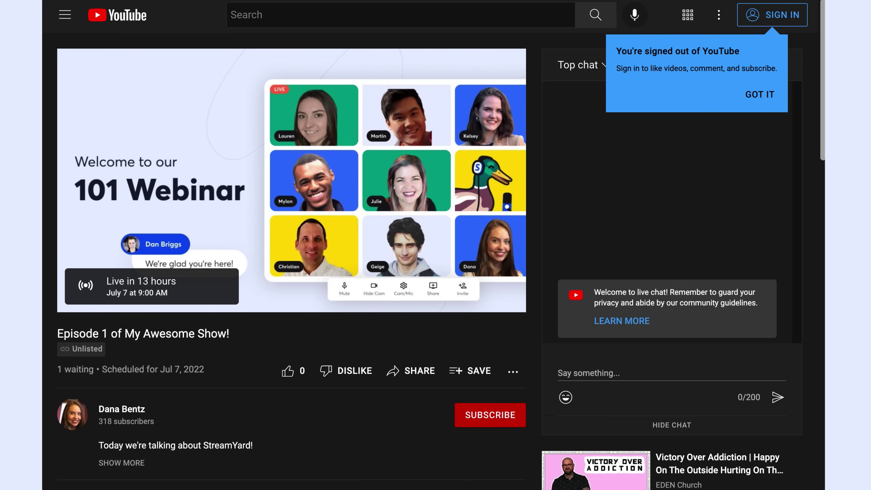
click(759, 100)
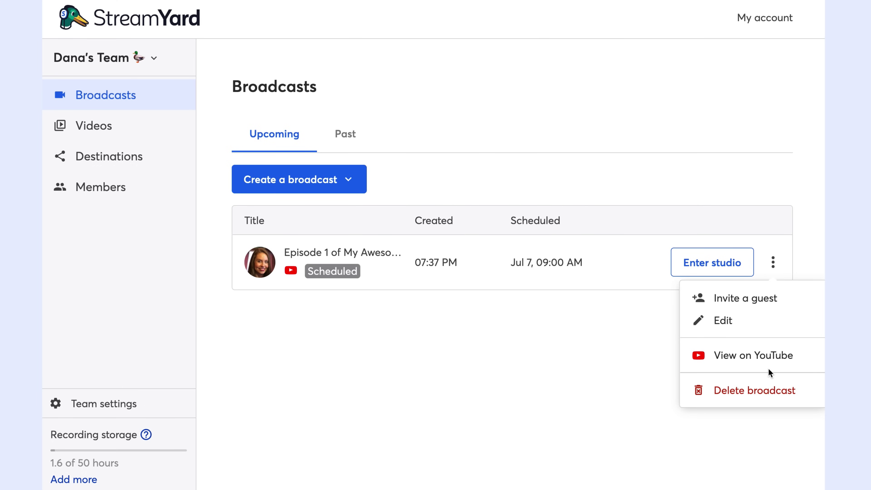
Enter the studio for the scheduled broadcast from the Broadcasts page
click(774, 215)
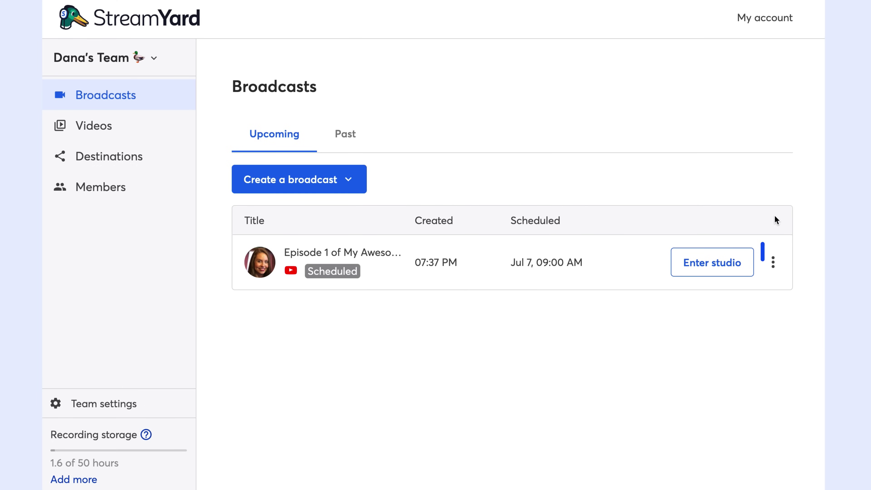
click(719, 261)
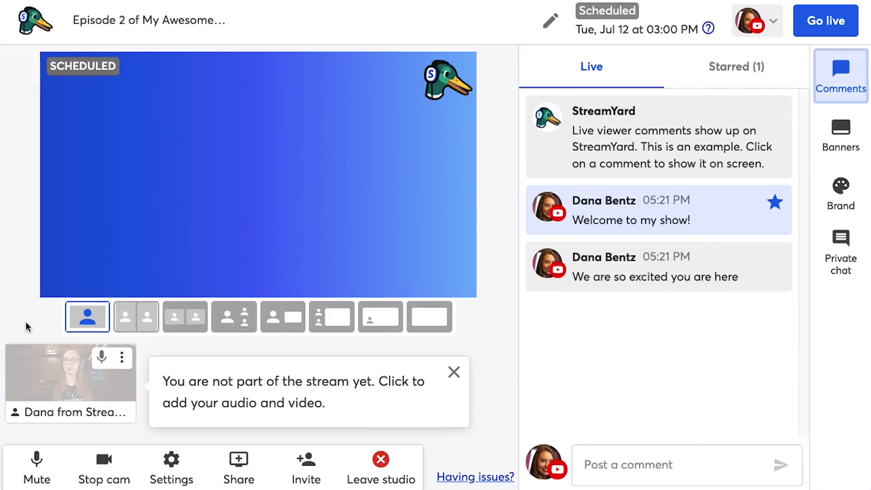
Add the host's camera and audio to the stage from her tile below it
mouse_move(43, 346)
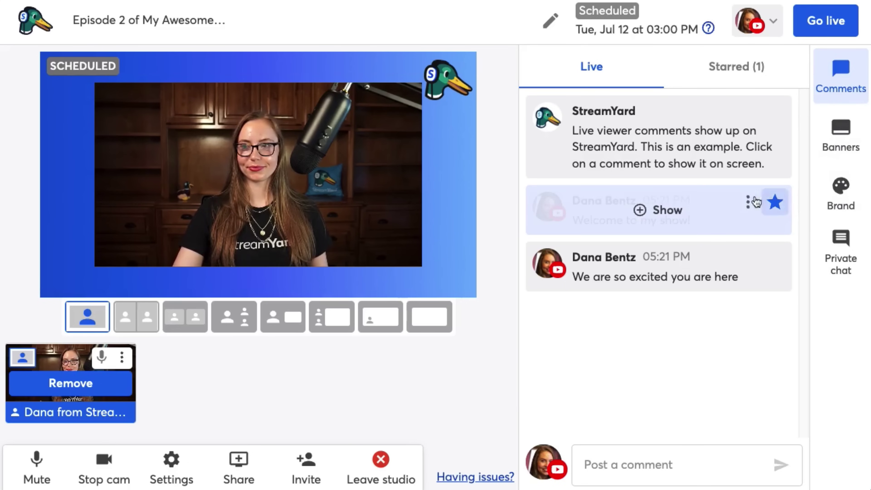
Unstar 'Welcome to my show!', show the StreamYard sample comment, and start a greeting comment
mouse_move(653, 147)
click(775, 202)
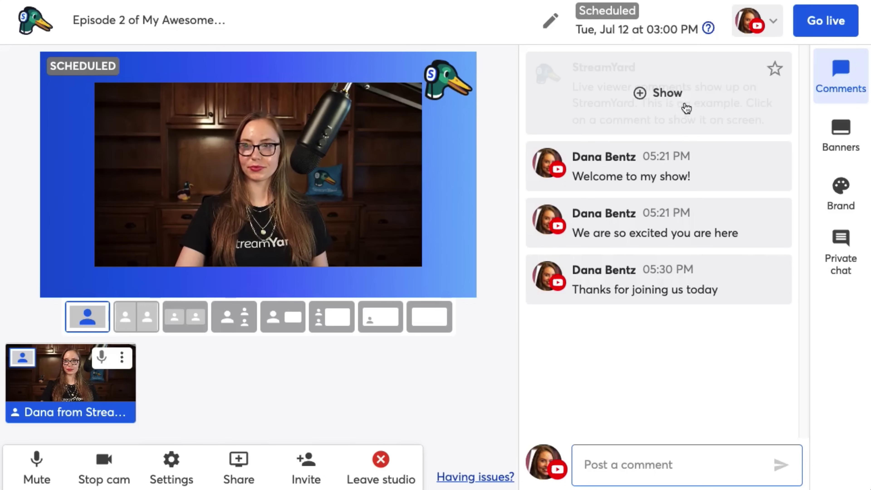
click(684, 105)
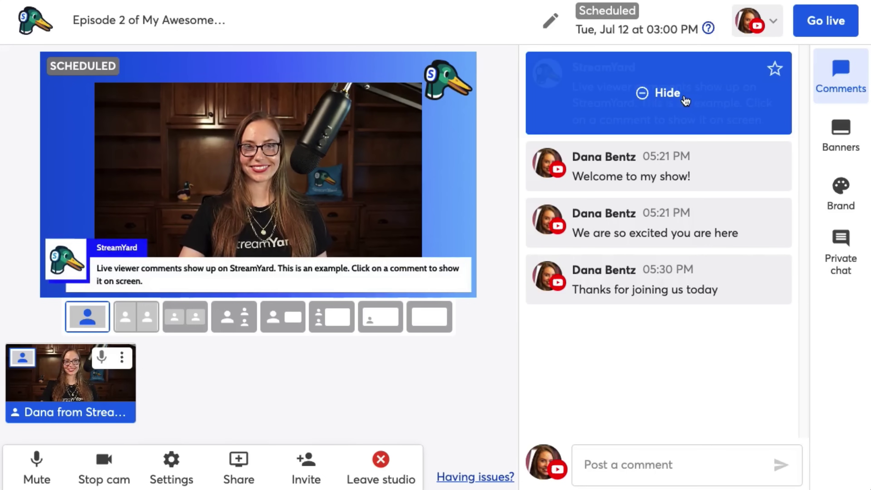
click(683, 161)
click(669, 458)
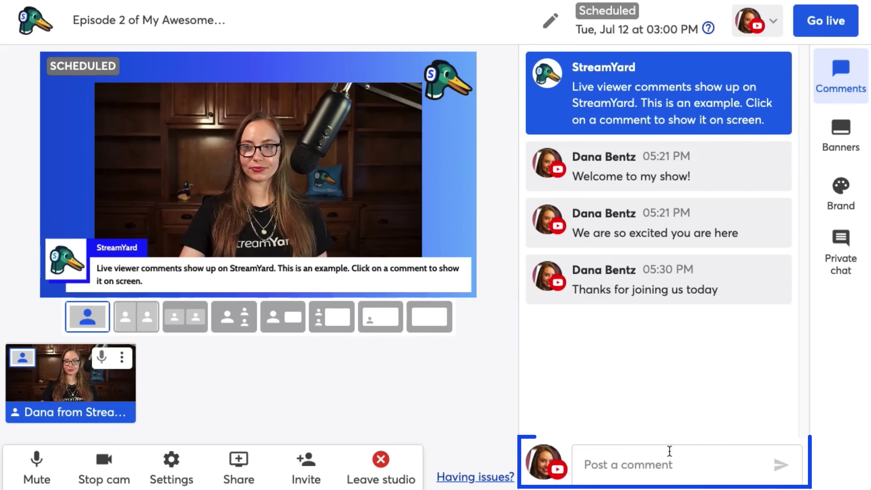
text(Hey there Joe!)
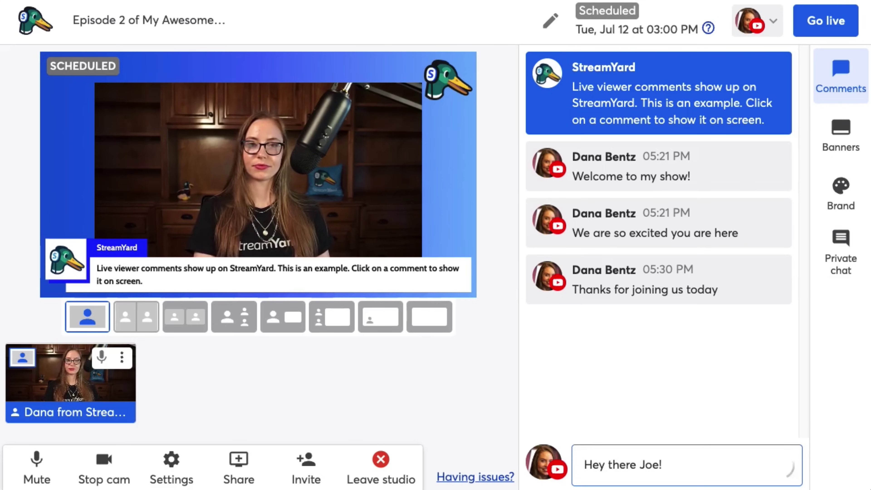
Star the 'We are so excited' comment, filter to starred comments, and hide the displayed one
mouse_move(680, 210)
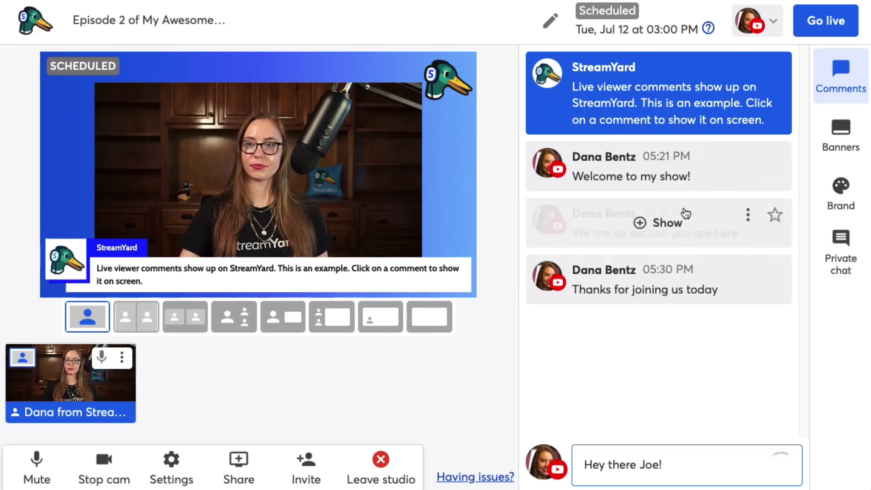
click(774, 215)
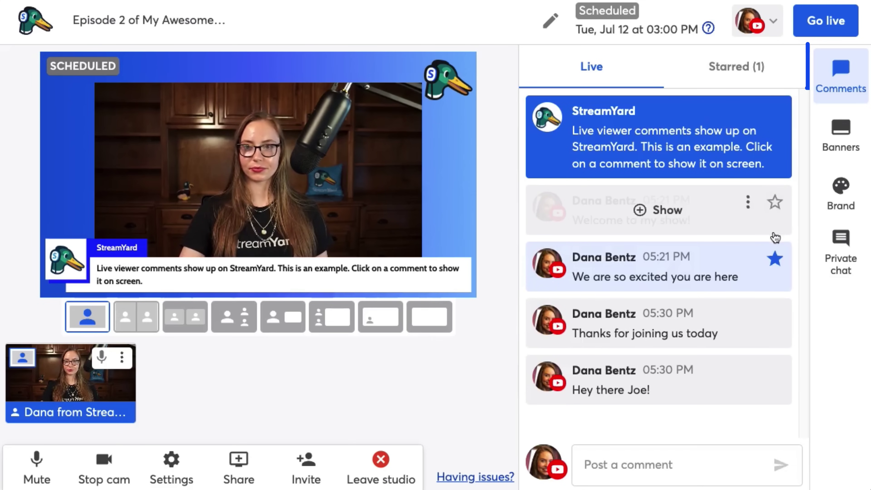
mouse_move(760, 97)
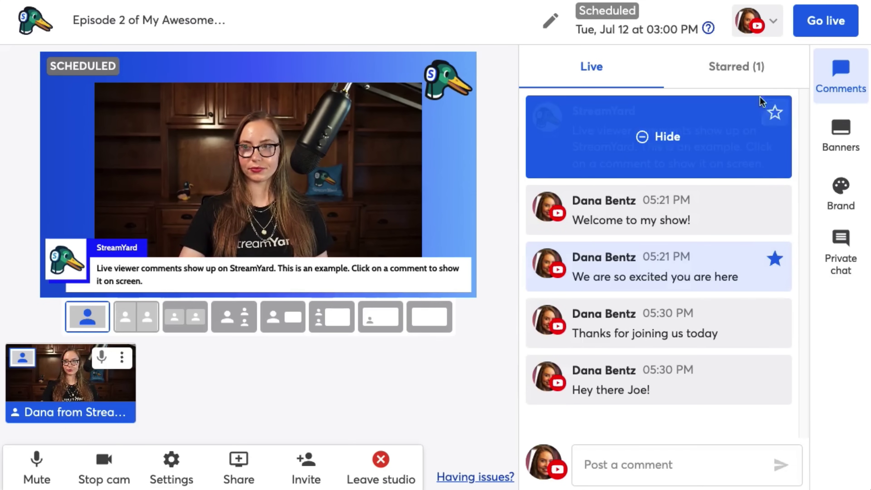
click(751, 74)
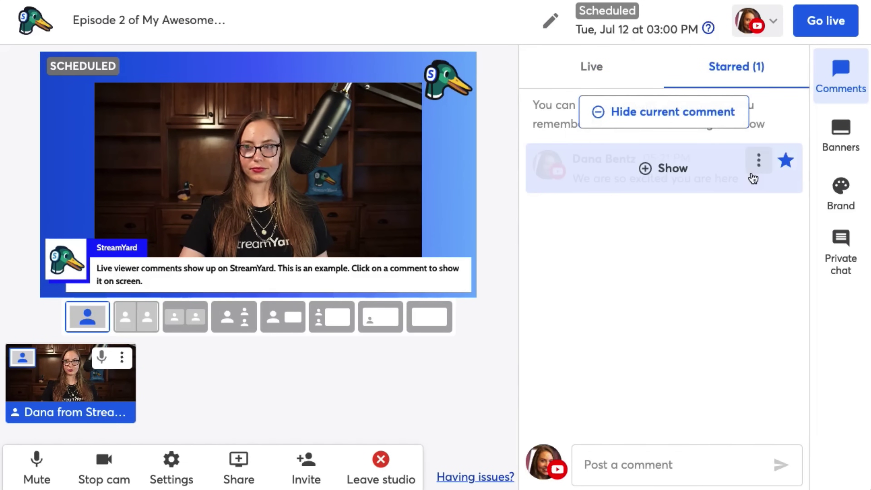
click(706, 113)
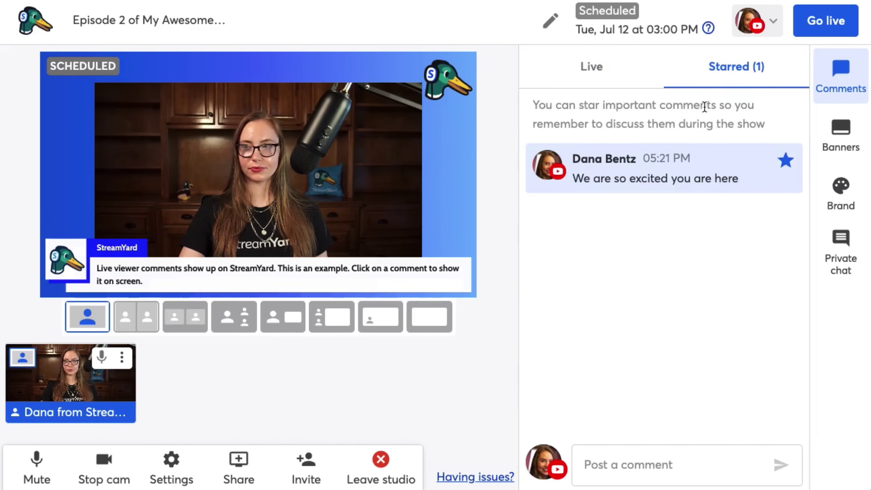
Show the talking-points, 'Welcome to my webinar!' and website sign-up ticker banners on stage
click(850, 134)
mouse_move(756, 247)
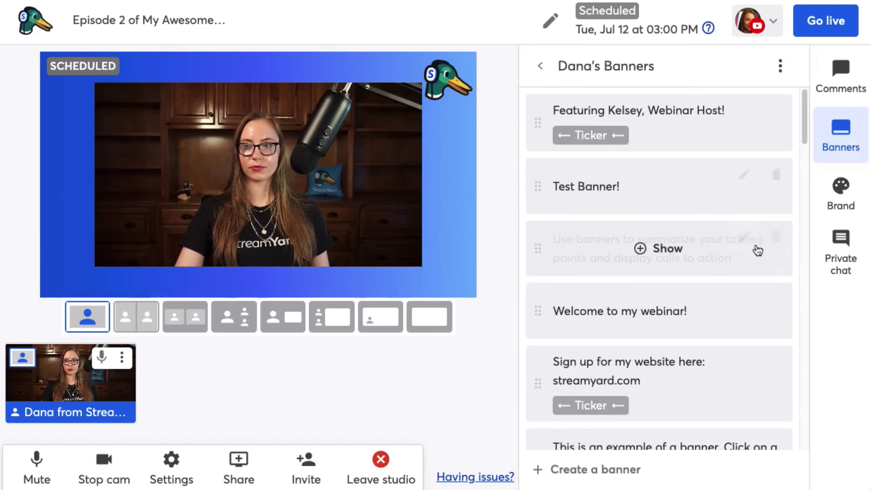
click(672, 257)
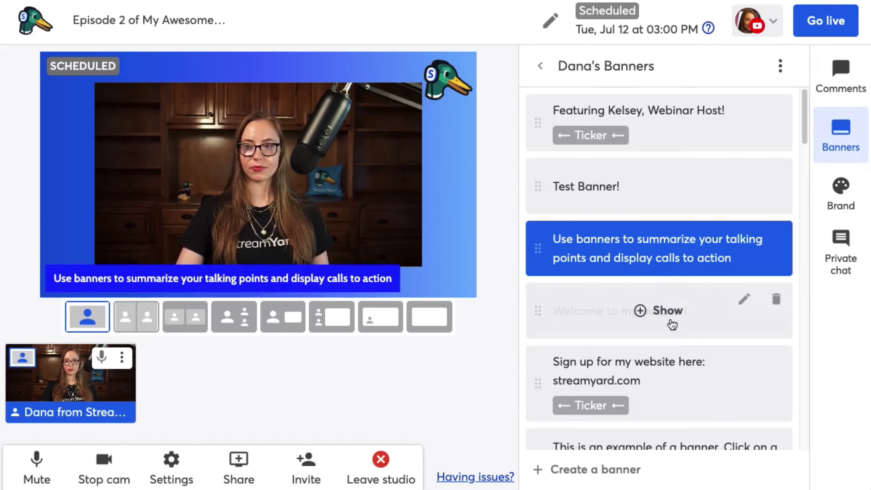
click(675, 312)
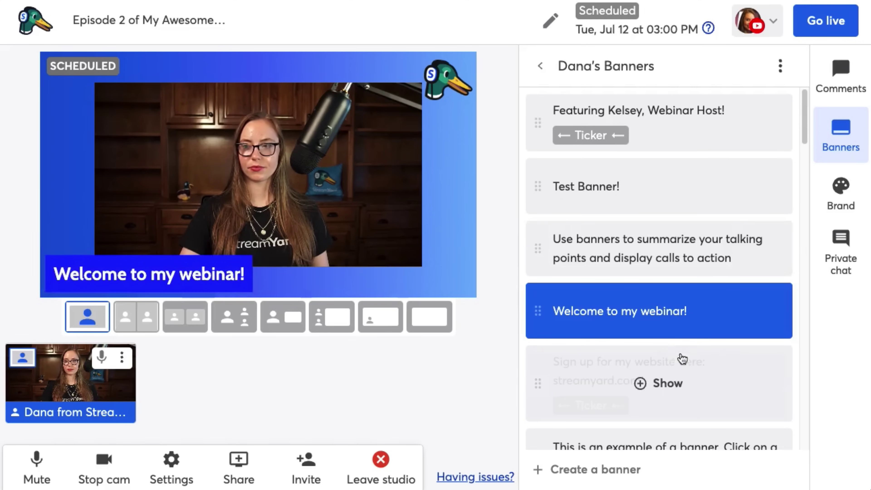
click(682, 373)
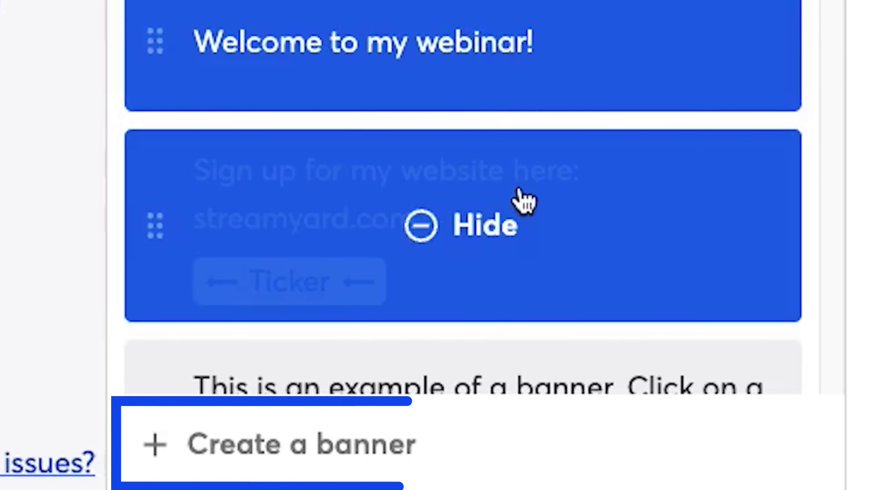
Create a 'Subscribe to my Youtube channel!' banner and show it on stage
click(347, 460)
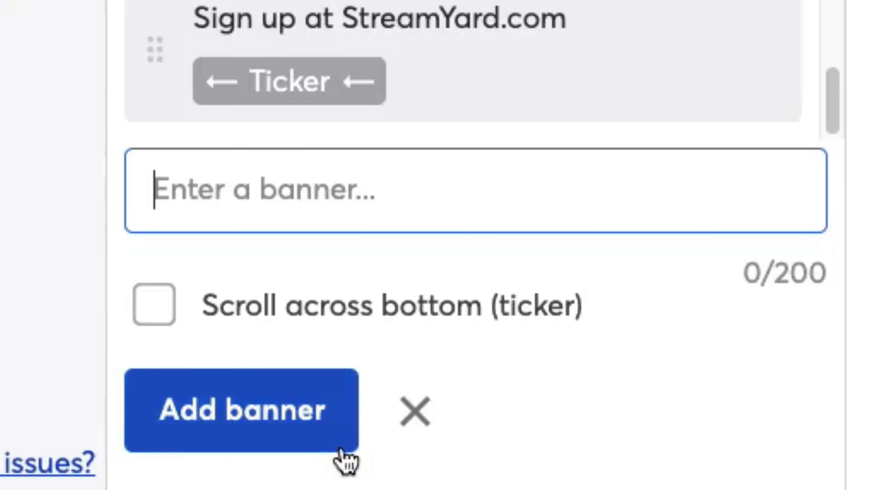
text(Sub)
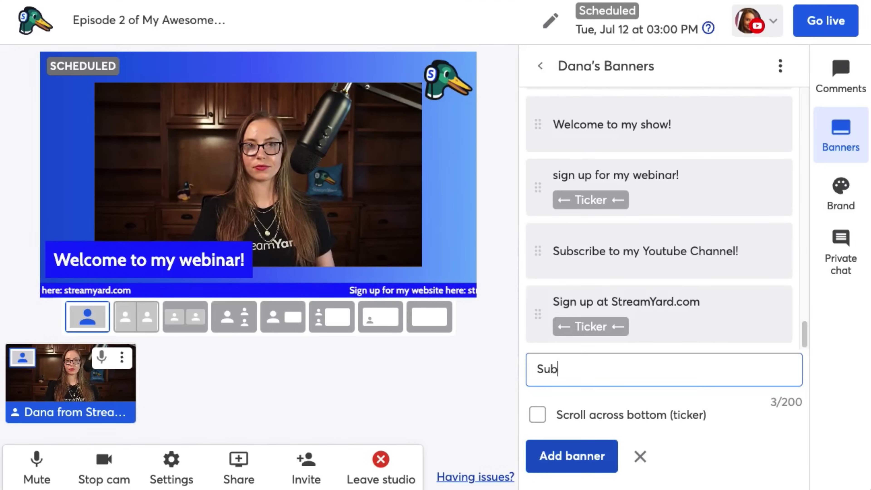
text(scribe to my Youtube channel!)
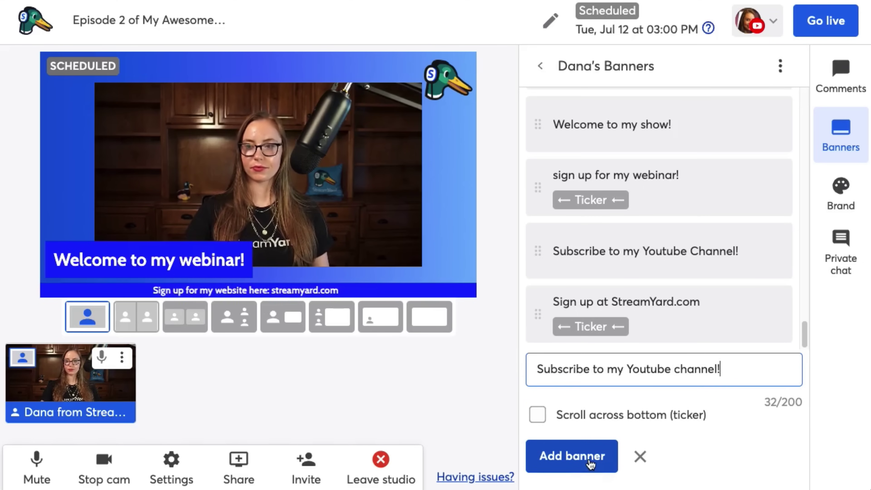
click(591, 464)
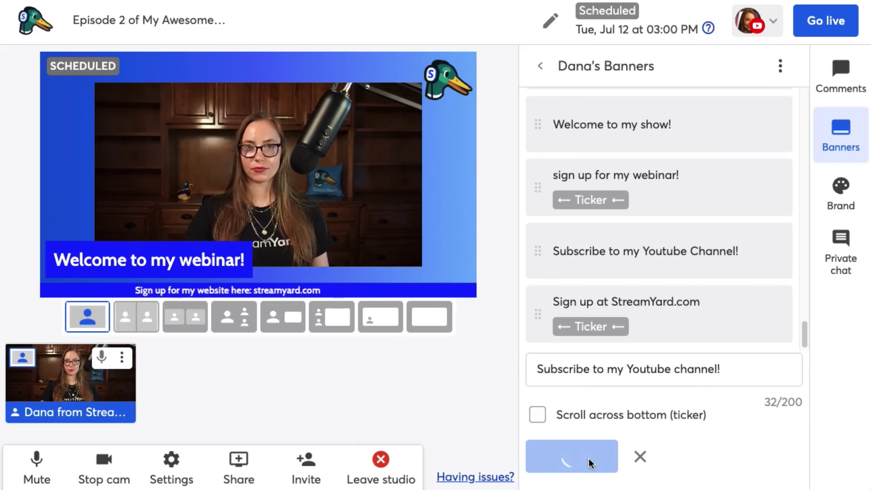
click(644, 313)
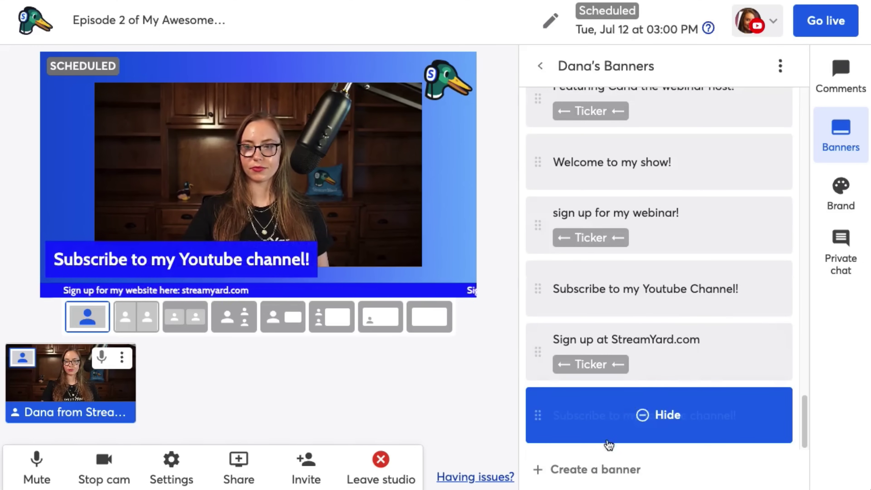
Add a scrolling ticker banner 'Sign up for StreamYard at StreamYard.com' and show it on stage
click(607, 467)
text(Sign up for StreamY)
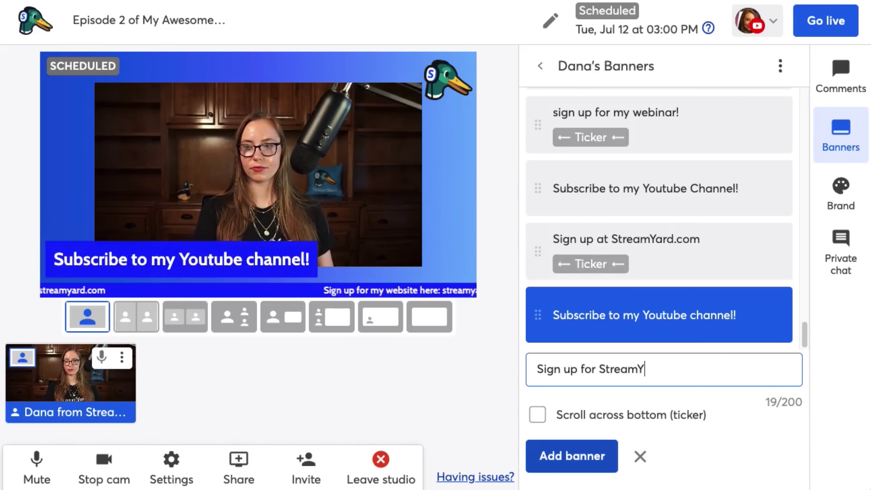
text(ard at Streamya)
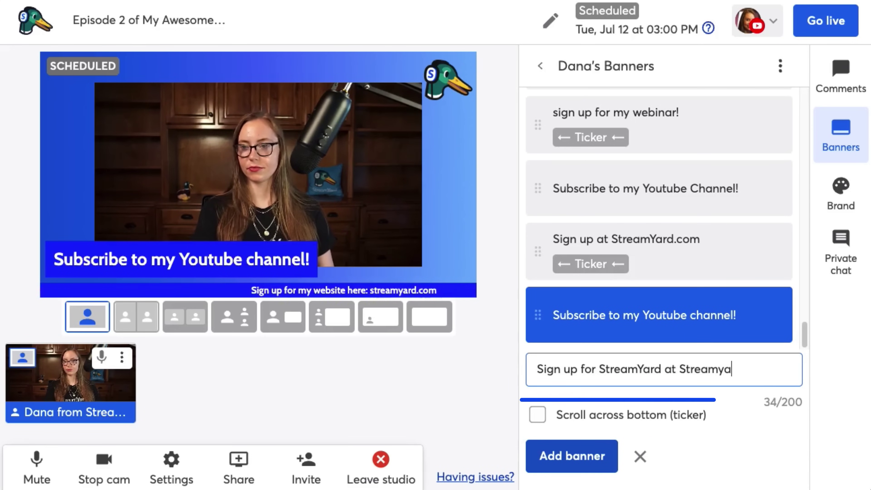
key(BackSpace)
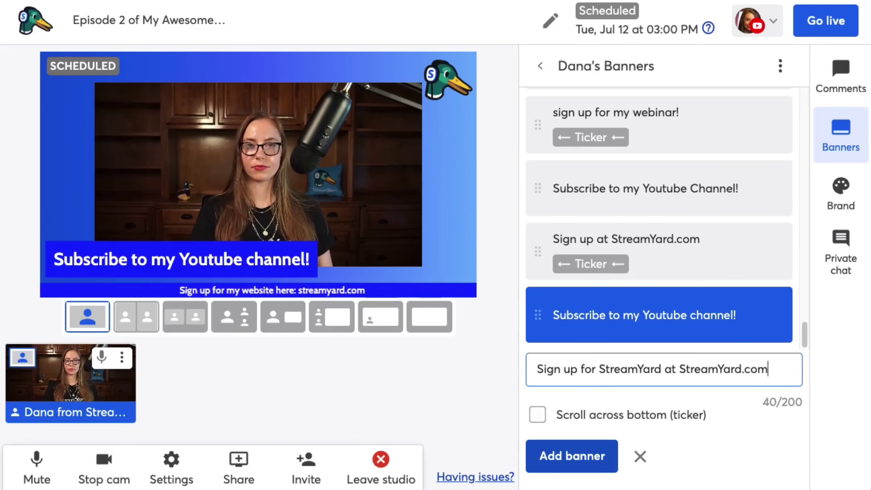
click(586, 419)
click(583, 456)
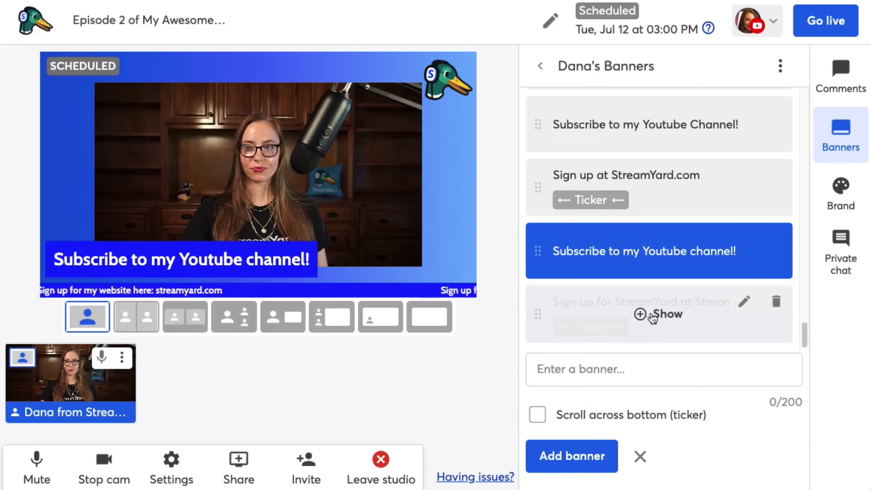
click(664, 323)
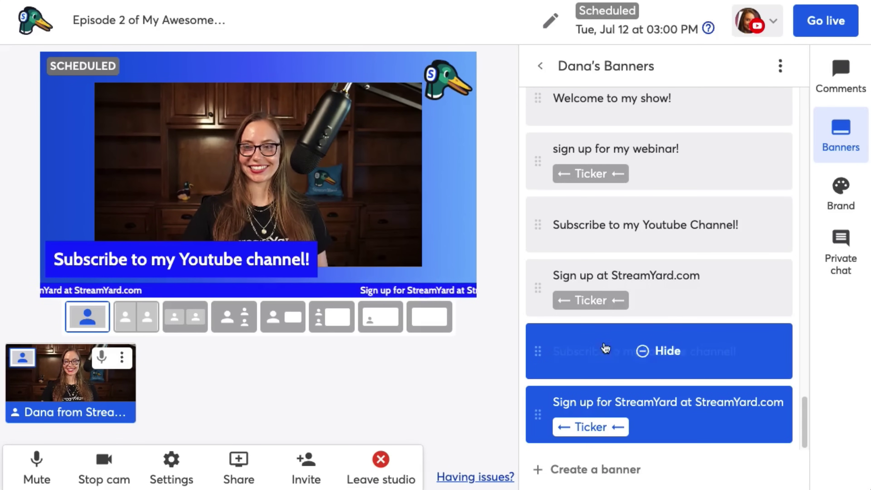
Set the brand colour to blue-violet #2c00ff in the Brand settings
click(842, 188)
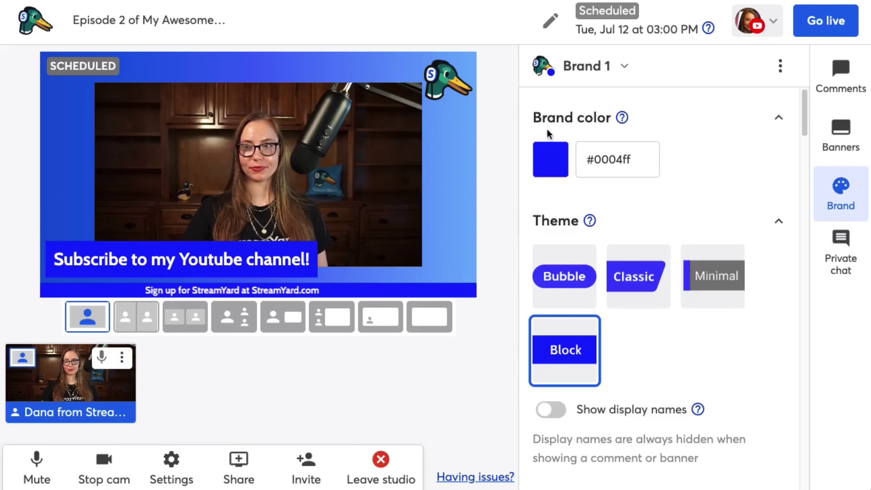
click(552, 161)
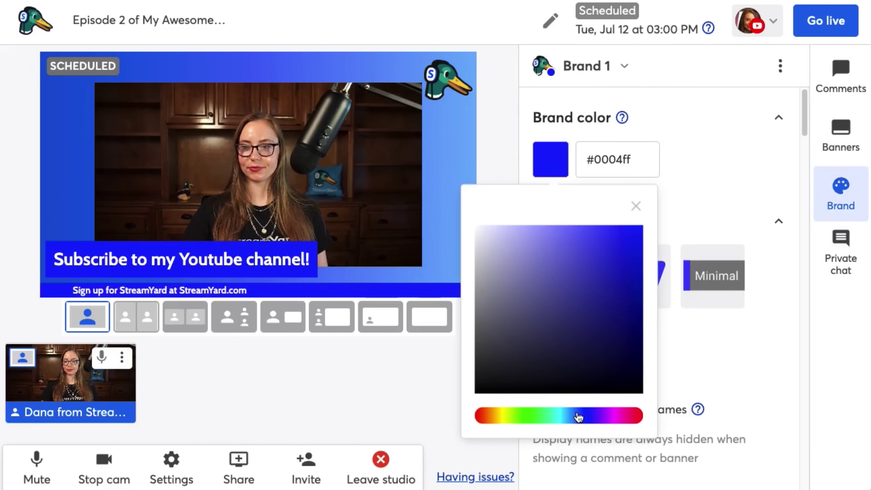
drag(579, 417, 551, 419)
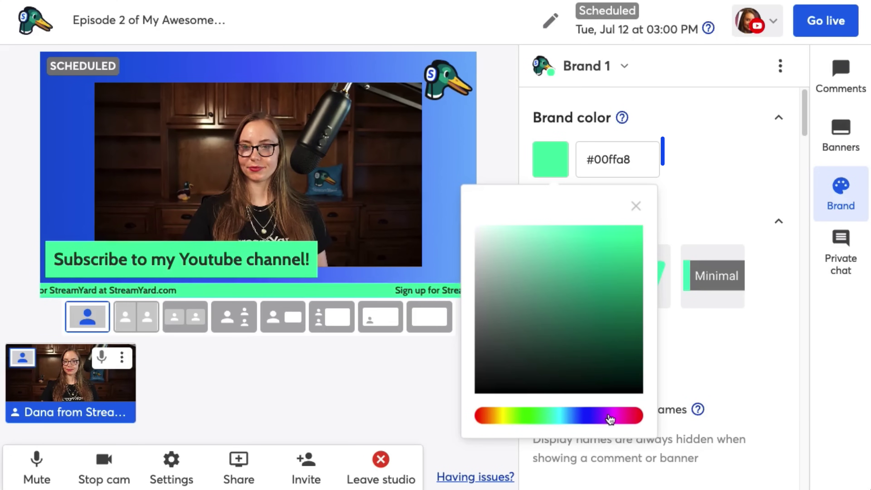
drag(609, 418, 625, 419)
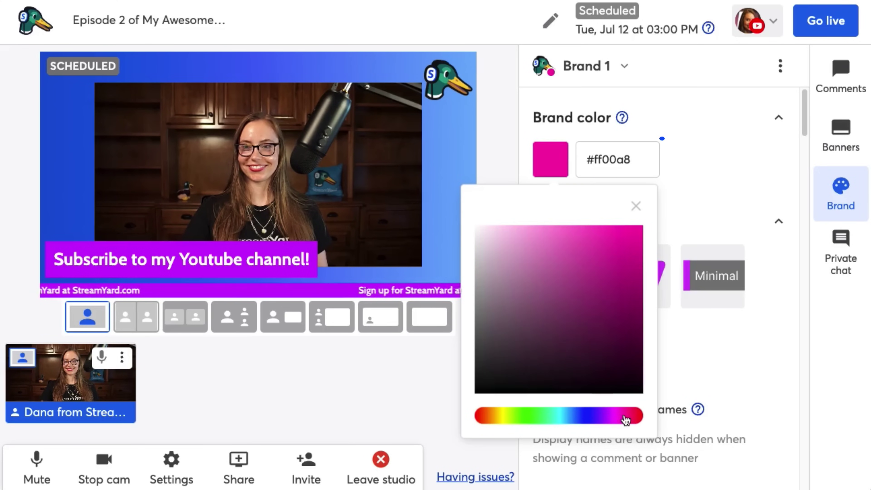
click(594, 421)
click(723, 146)
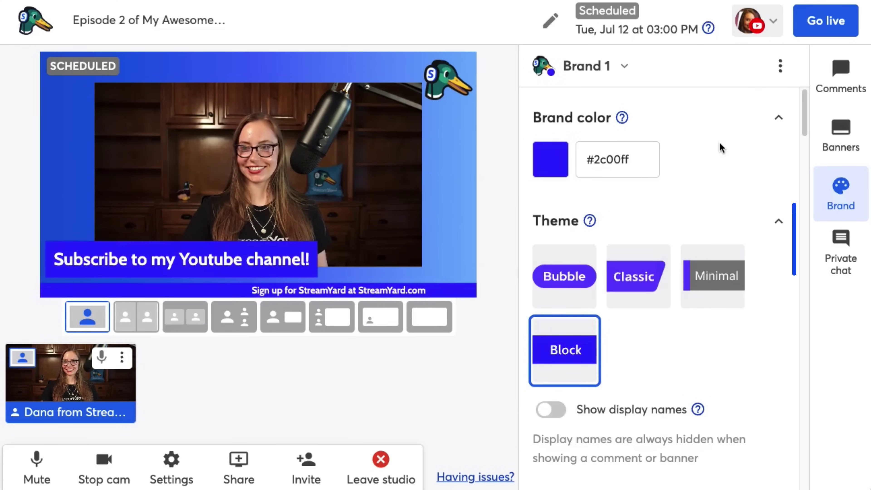
Try the Bubble, Classic and Minimal banner themes, then return to Block
scroll(724, 195, down, 1)
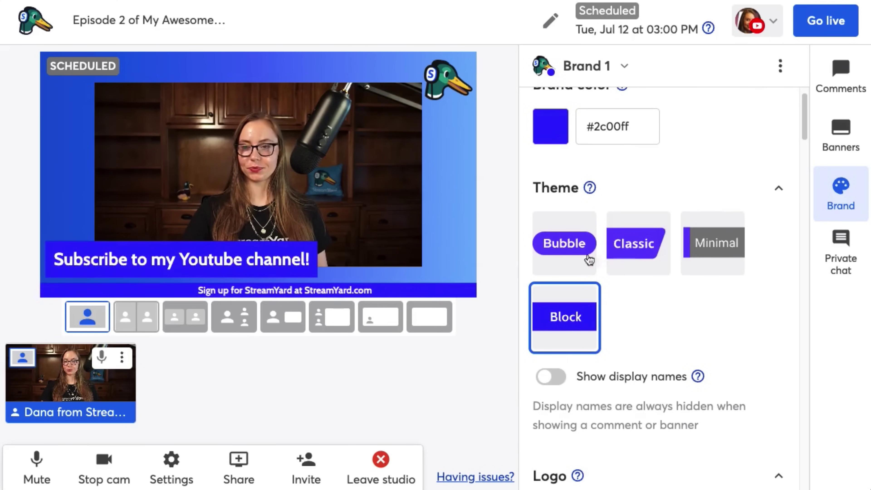
click(562, 250)
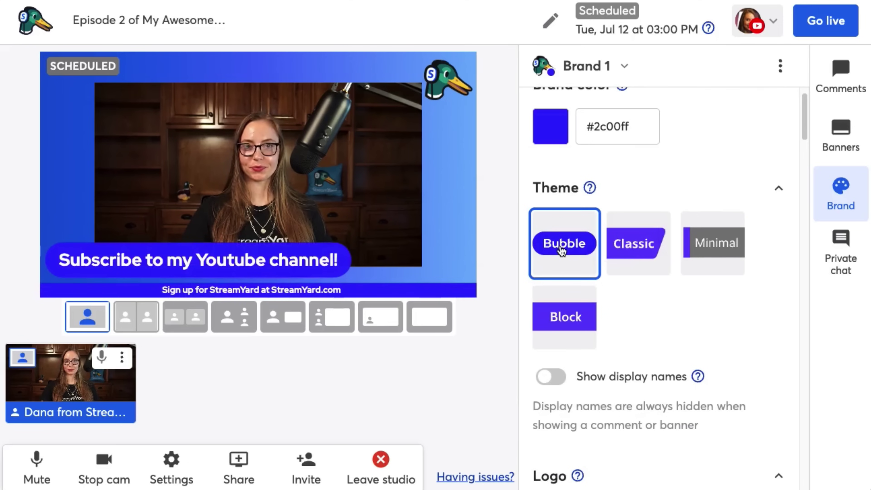
click(630, 251)
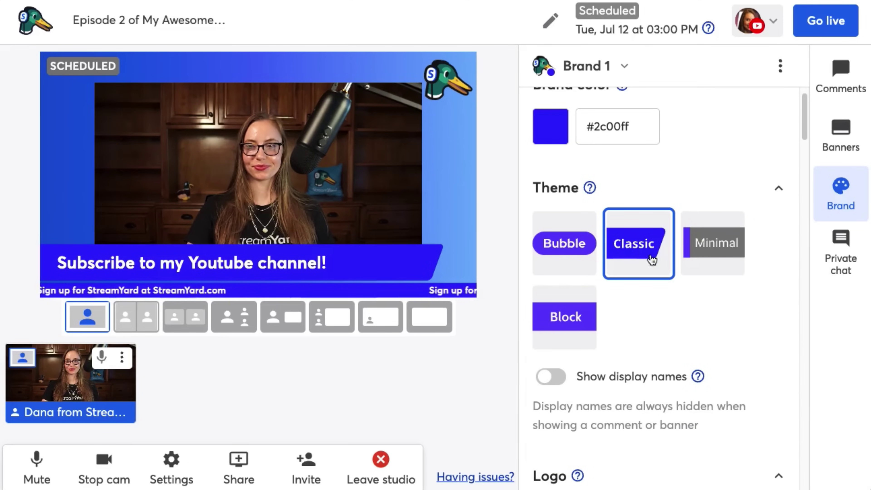
click(697, 253)
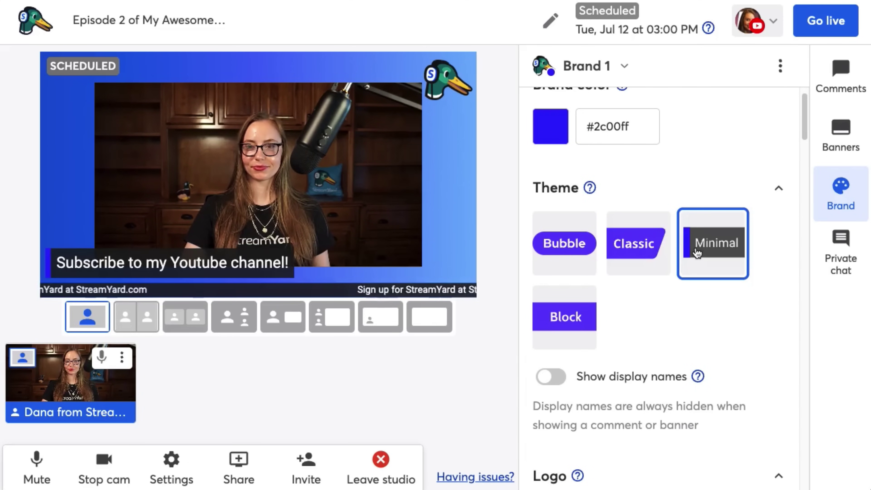
click(562, 315)
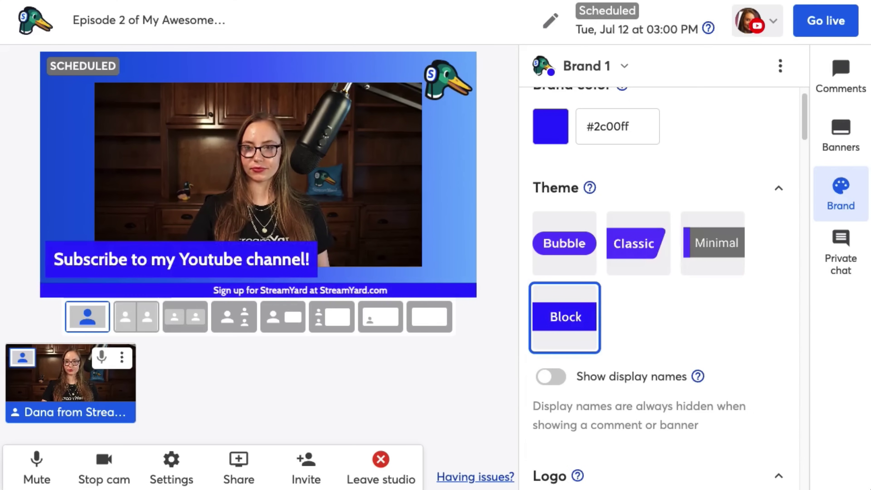
Turn on Show display names so the host's name badge appears on stage
click(562, 378)
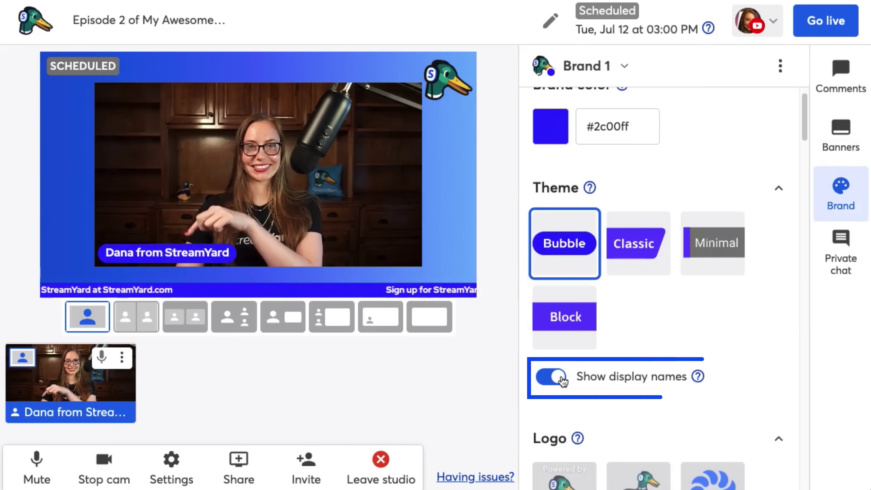
click(562, 378)
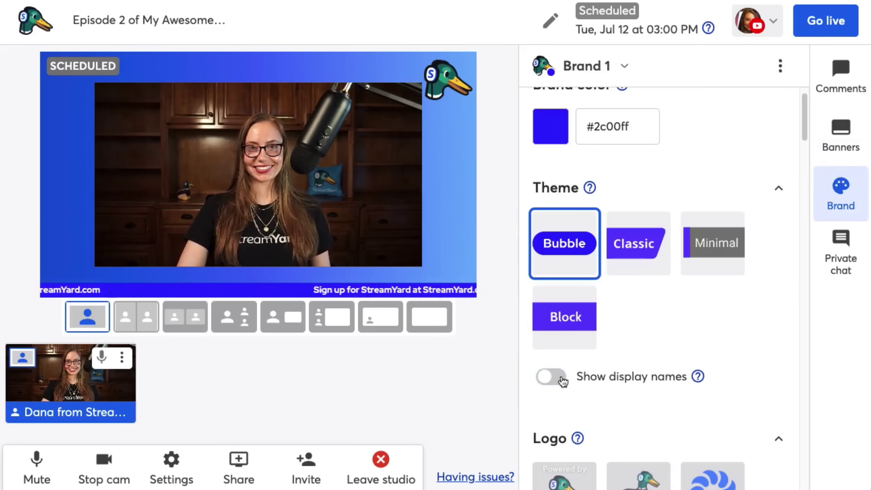
click(563, 380)
click(563, 380)
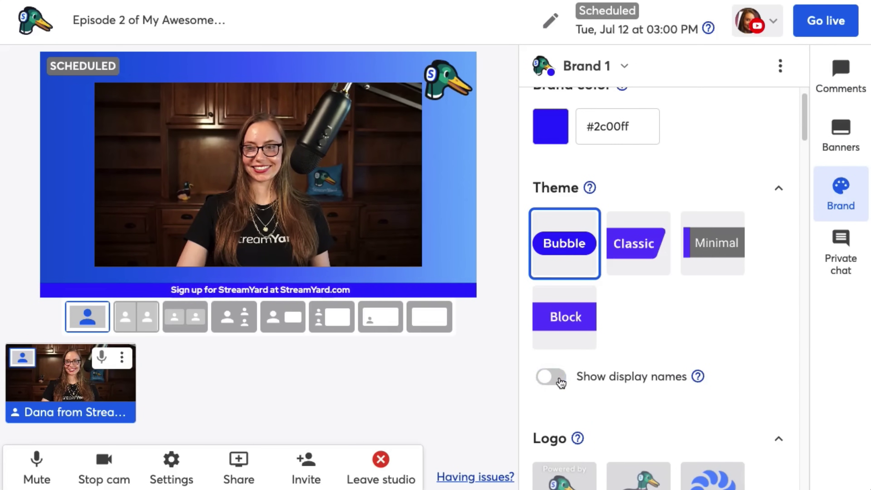
click(560, 382)
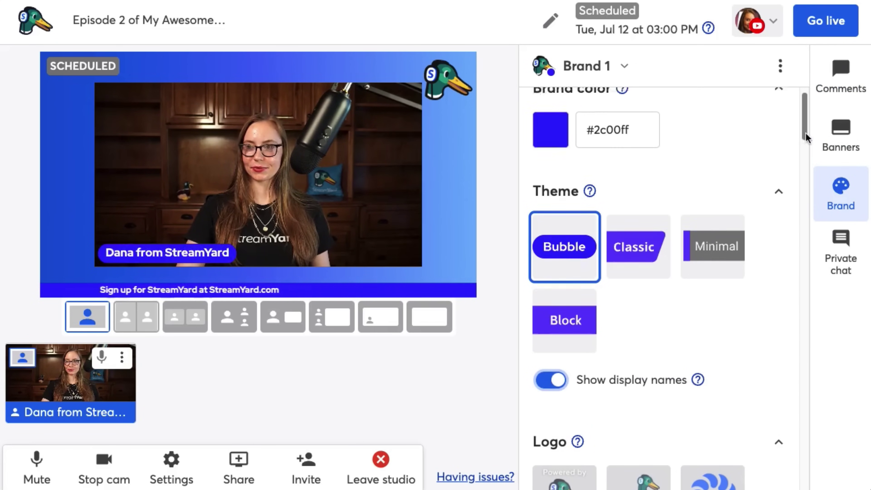
Try the Powered by StreamYard and blue spiral logos, ending on the duck logo
drag(806, 133, 805, 172)
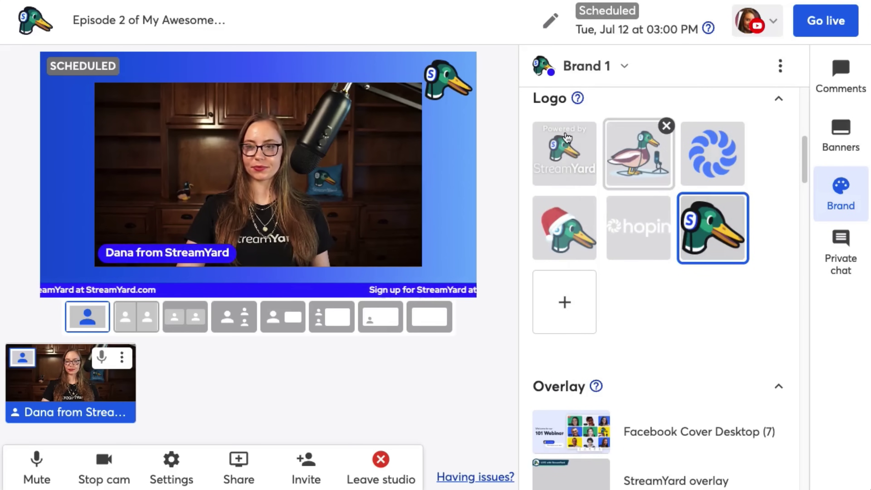
click(575, 143)
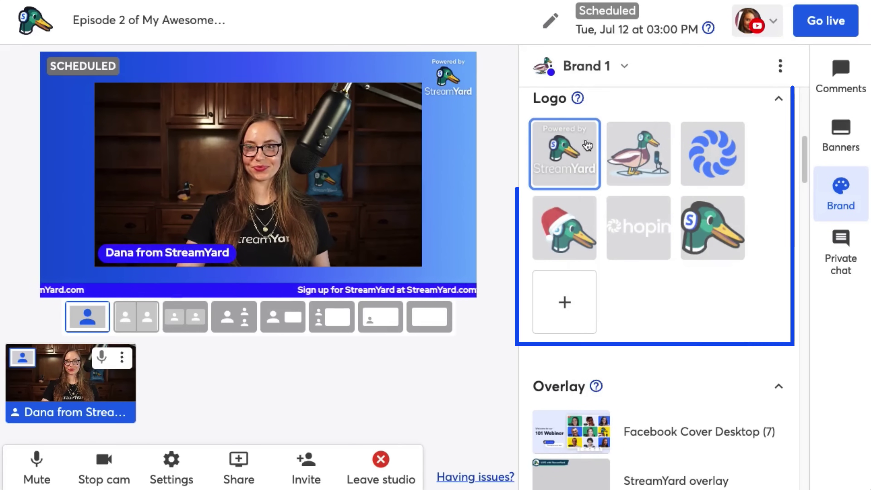
click(708, 152)
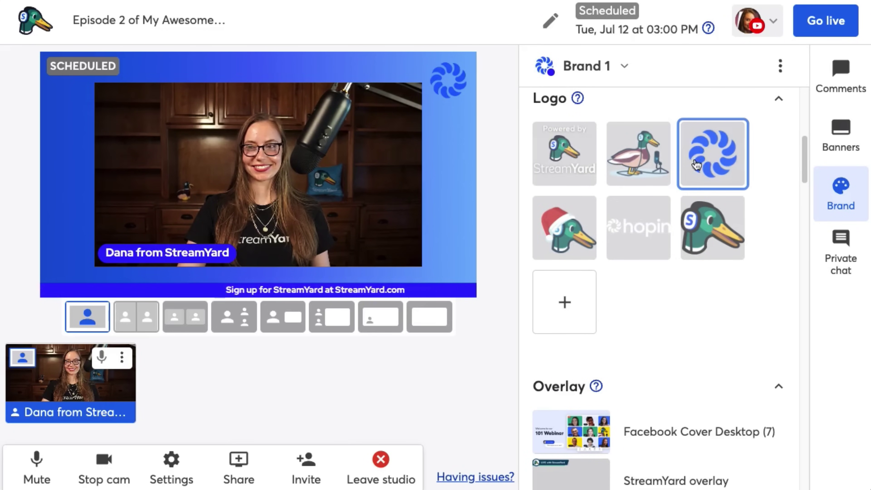
click(661, 162)
scroll(528, 360, down, 8)
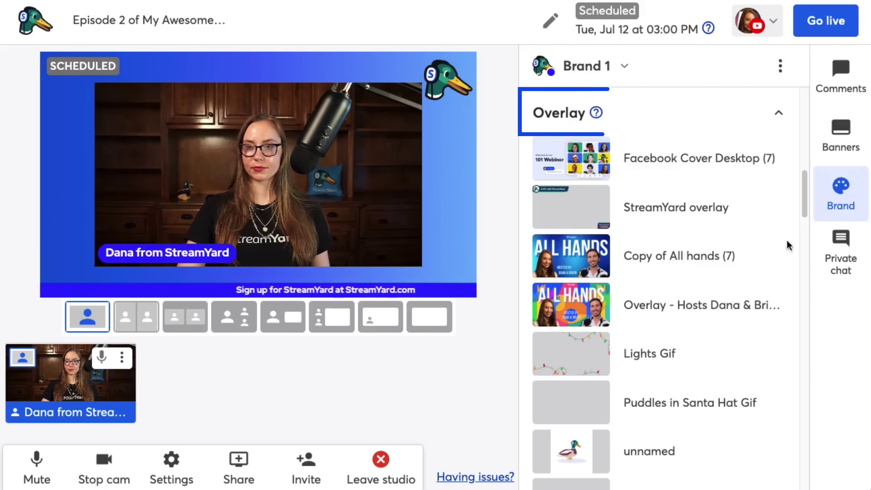
click(658, 173)
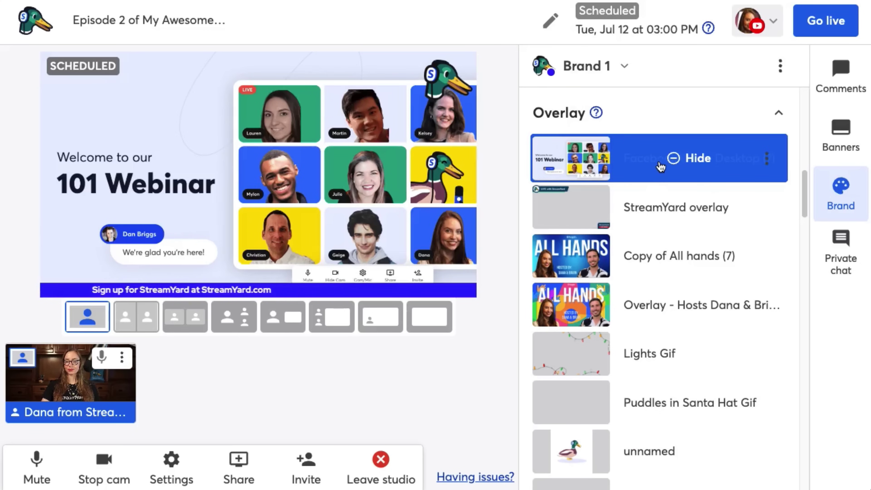
click(668, 207)
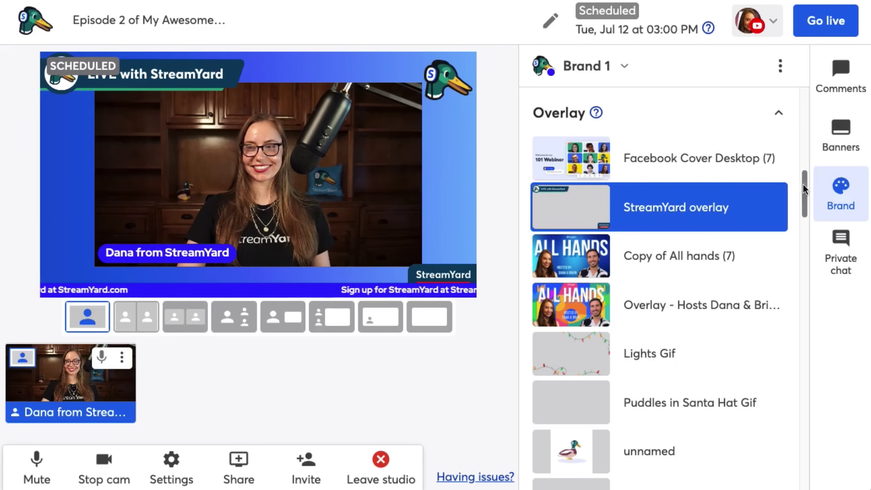
drag(806, 185, 801, 222)
click(671, 218)
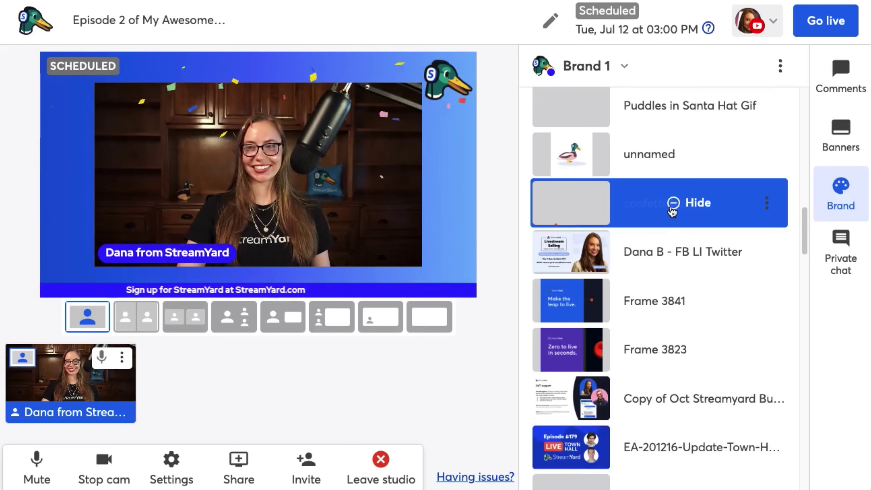
click(672, 213)
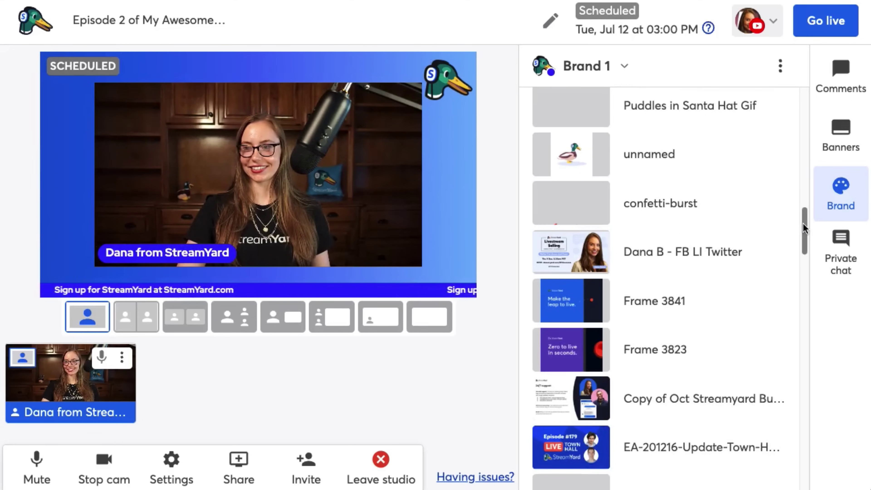
drag(803, 223, 807, 280)
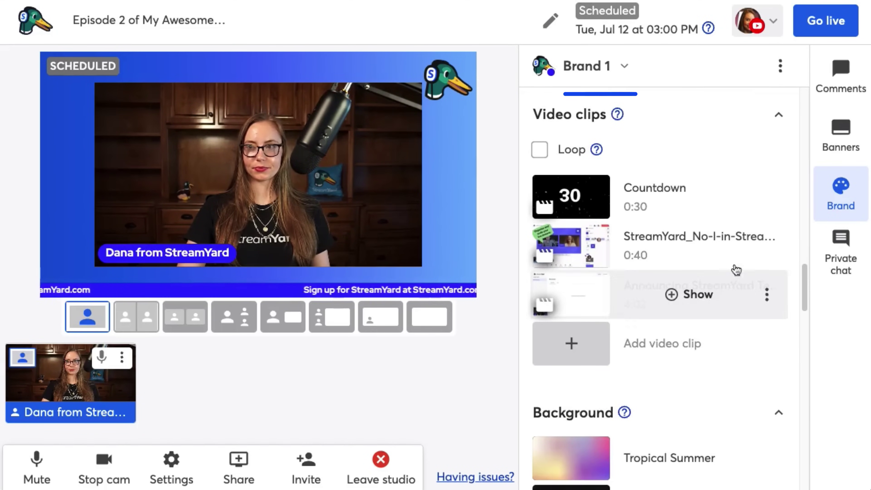
Start the 30-second Countdown clip and take the sign-up ticker banner off stage
click(675, 199)
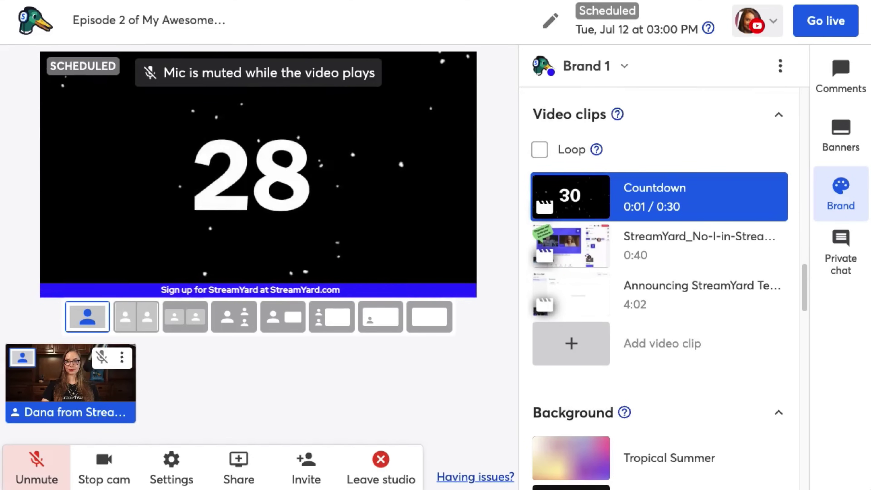
click(862, 147)
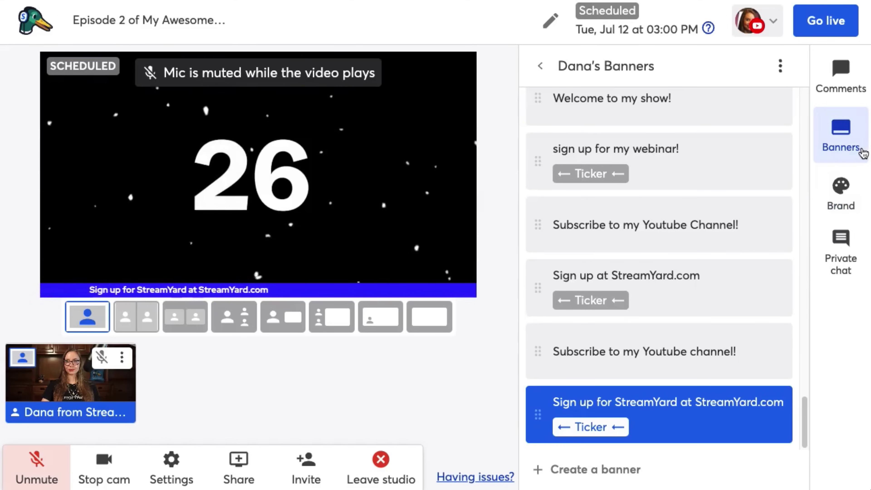
click(725, 408)
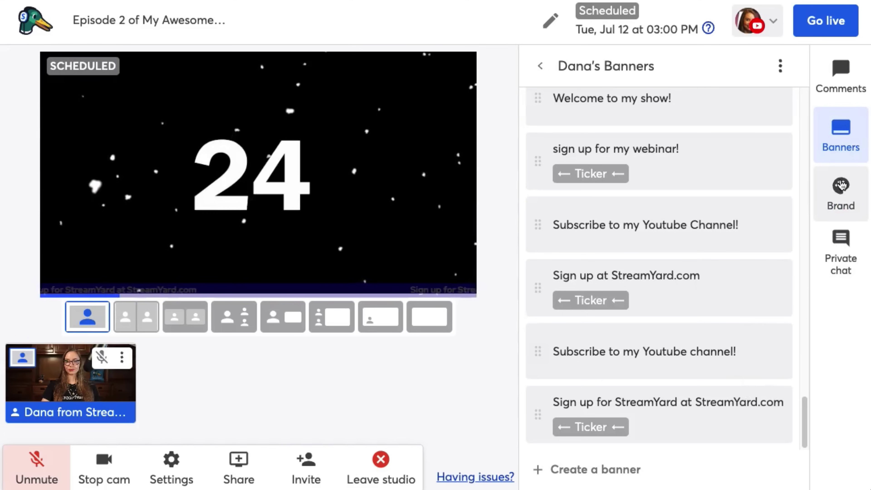
Toggle Loop on and off for the Countdown clip, then stop it on stage
click(842, 186)
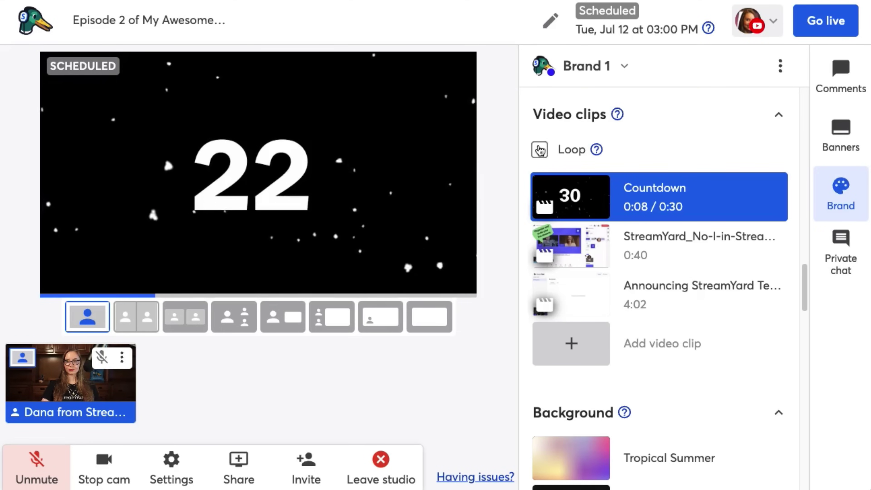
click(539, 150)
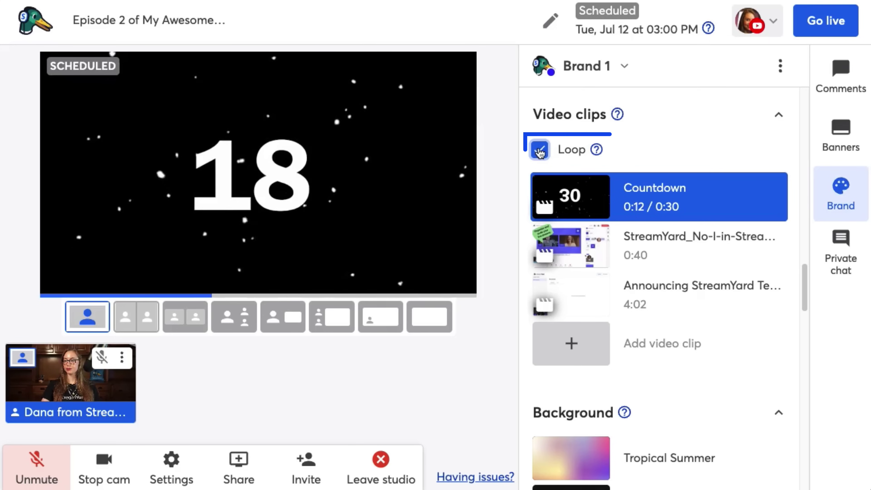
click(539, 150)
click(662, 194)
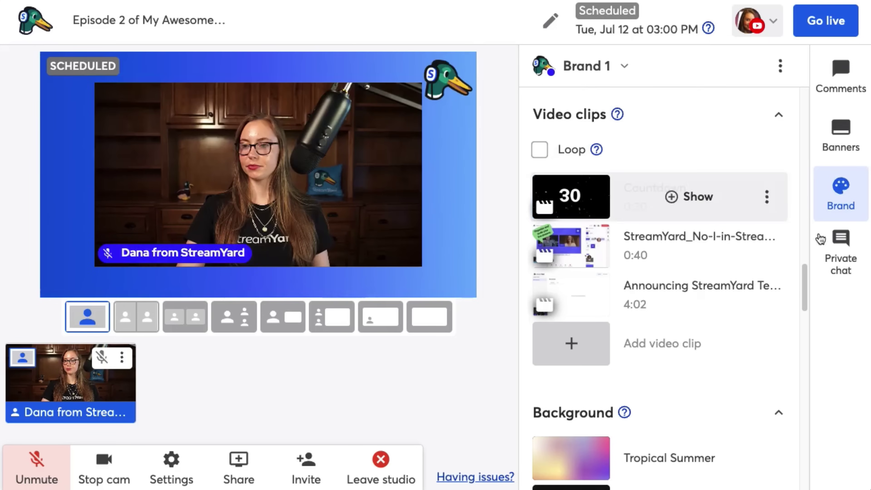
drag(802, 280, 807, 314)
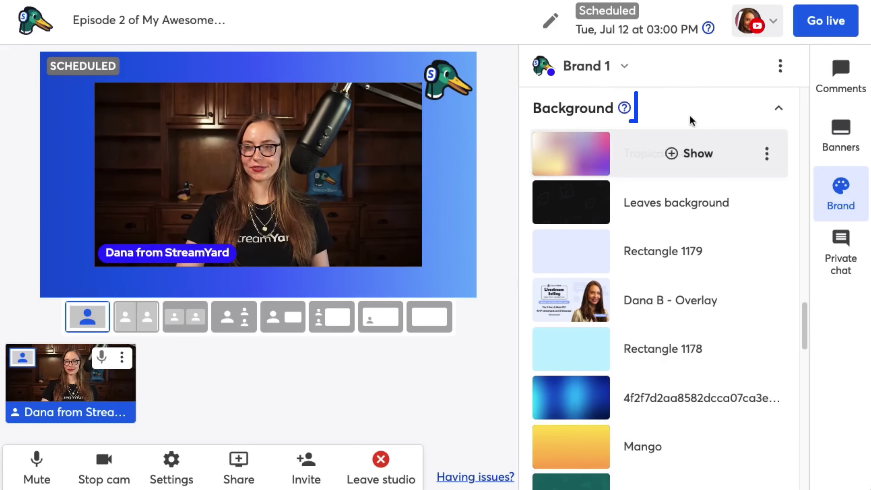
Show the blue glow background, then add the Moonlit Asteroid sample and set it behind the stage
click(671, 397)
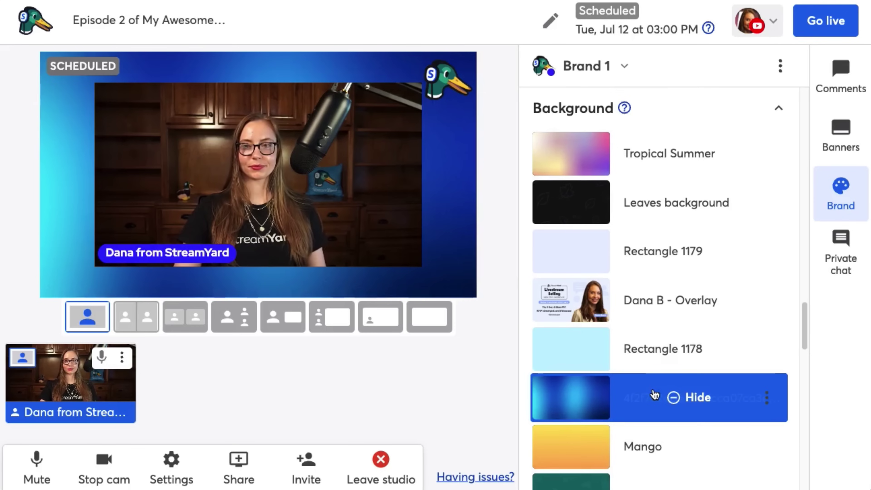
scroll(803, 333, down, 1)
drag(803, 333, 805, 426)
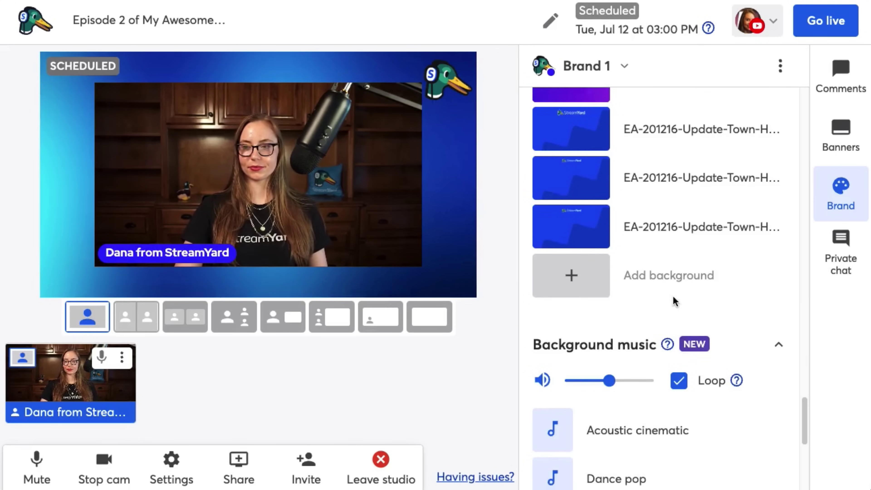
click(666, 280)
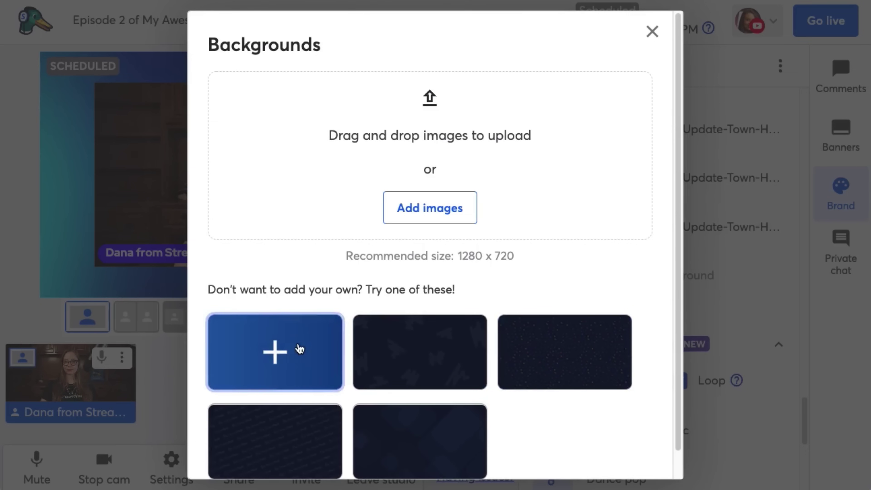
click(299, 349)
click(657, 286)
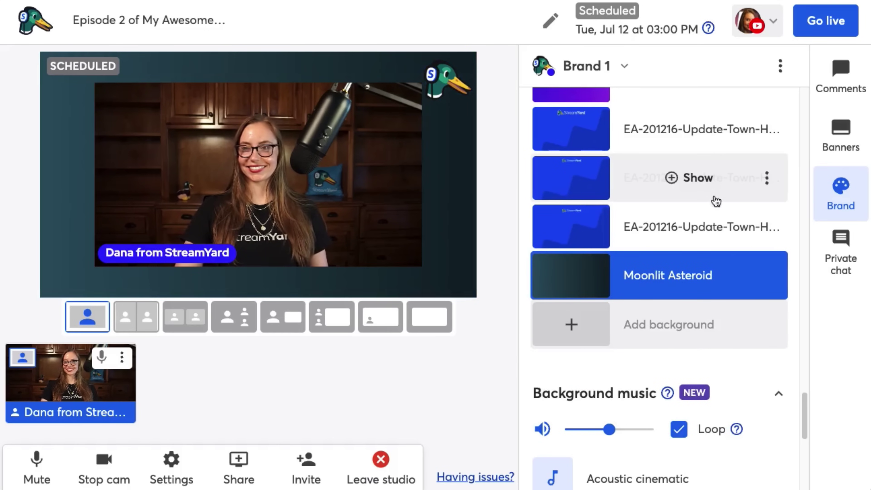
scroll(718, 210, down, 3)
Play the Into space background music and set its volume to 49 after trying 26 and 78
scroll(802, 432, down, 4)
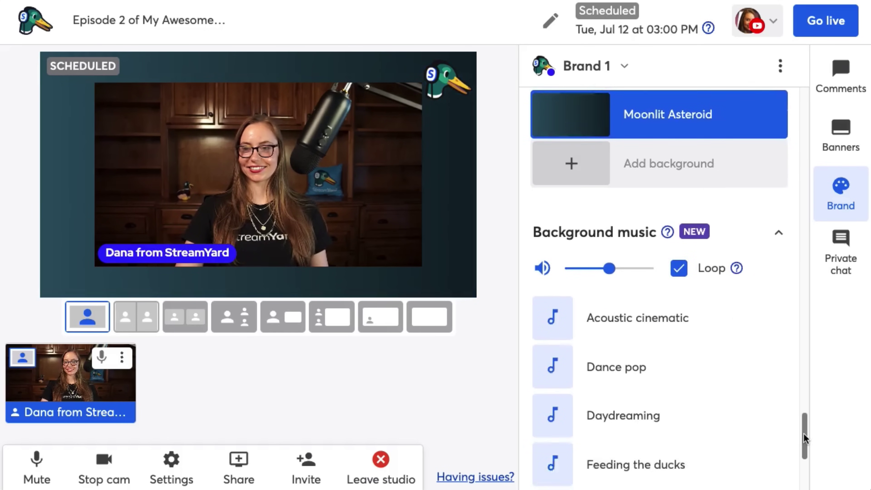
scroll(806, 443, down, 2)
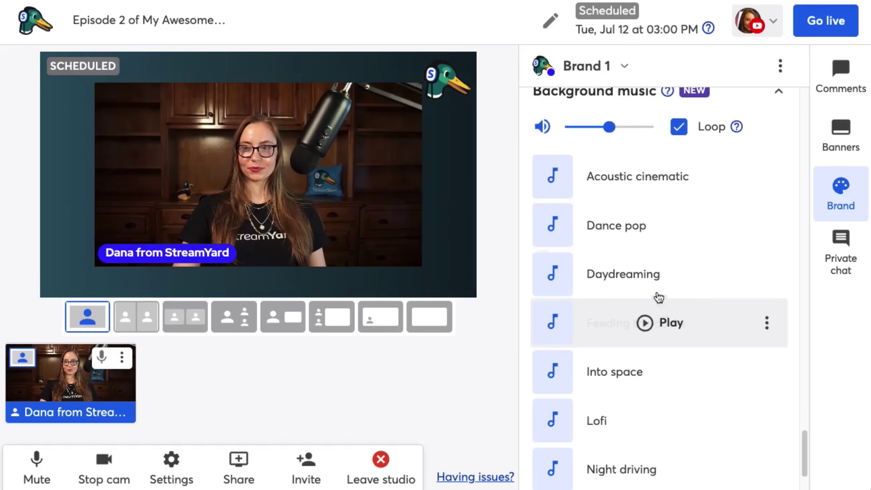
click(657, 367)
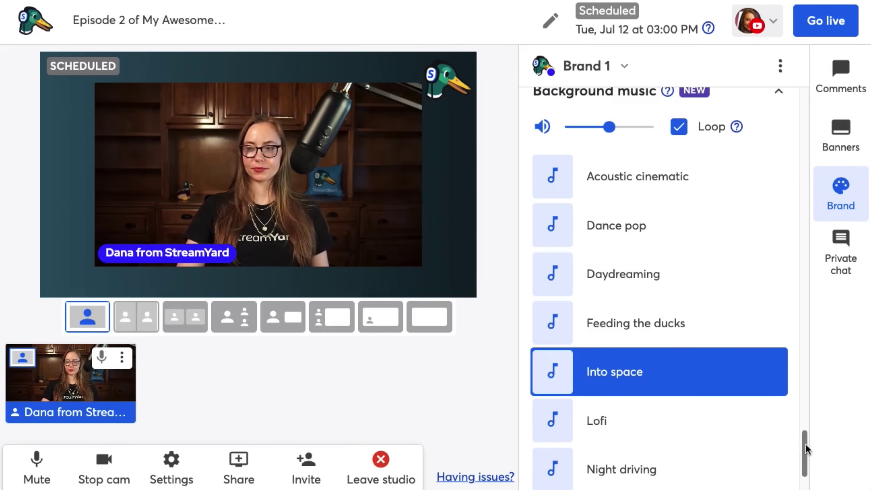
drag(805, 445, 808, 464)
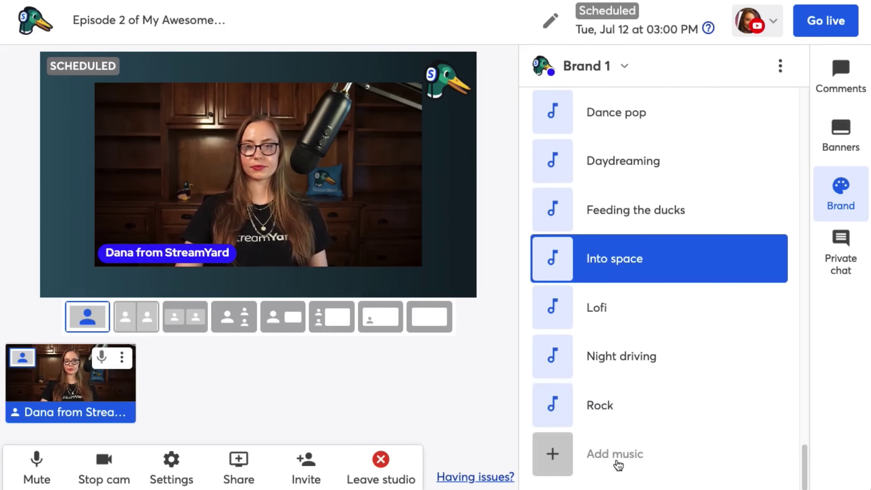
drag(806, 467, 805, 440)
click(589, 218)
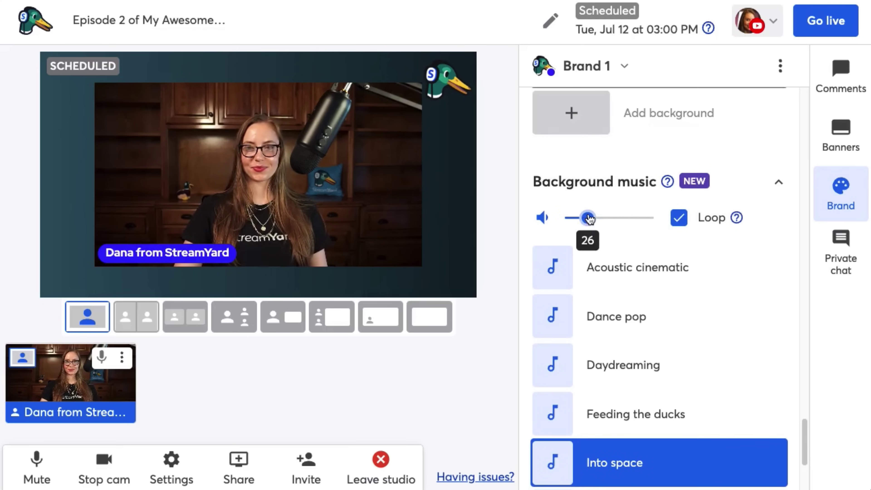
click(634, 219)
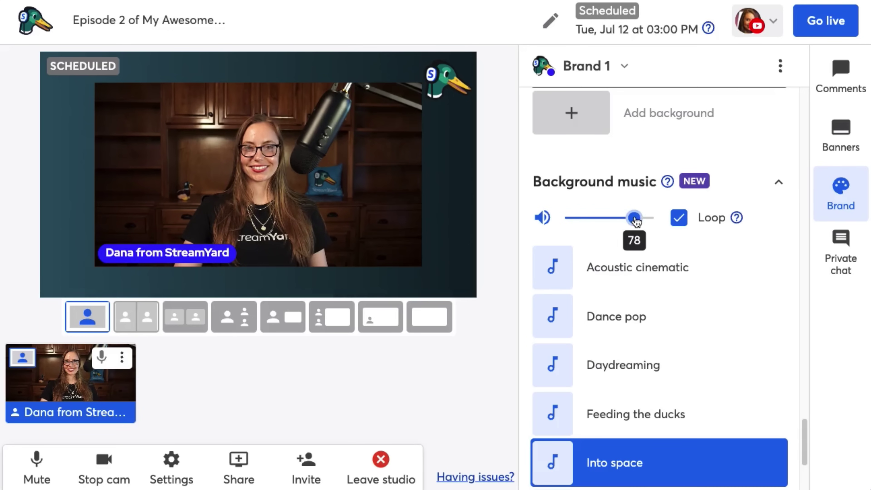
click(611, 219)
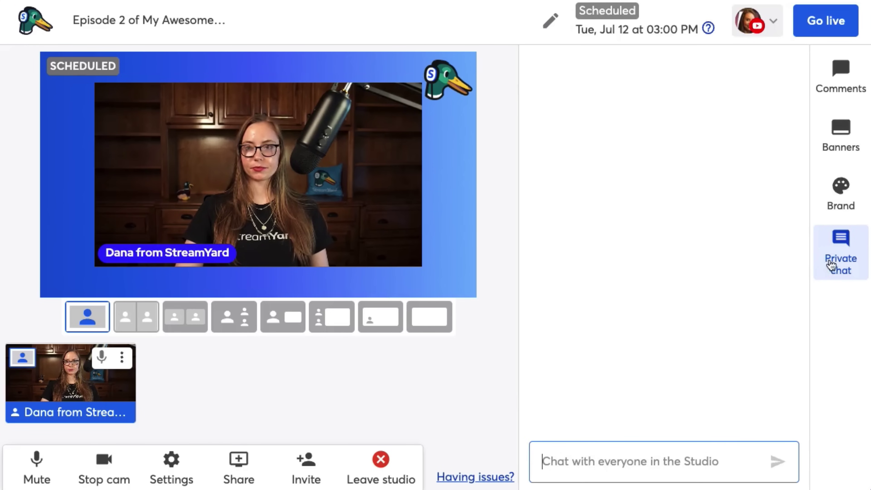
Post a welcome message and a you're-muted warning to the guest in the private chat
click(831, 265)
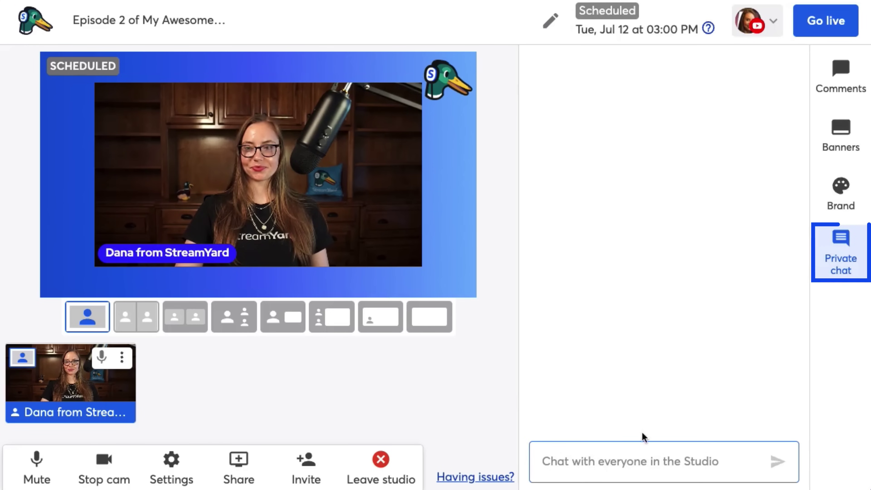
text(Welcome to the backstage a)
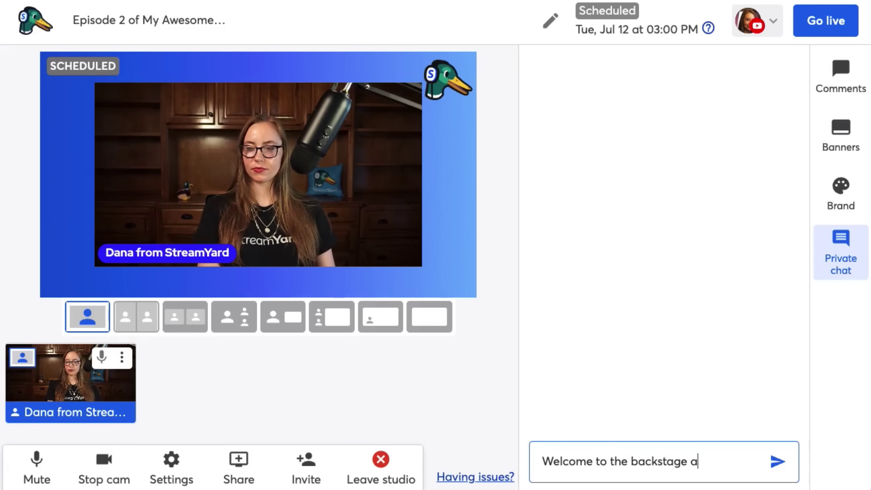
text(!)
key(Return)
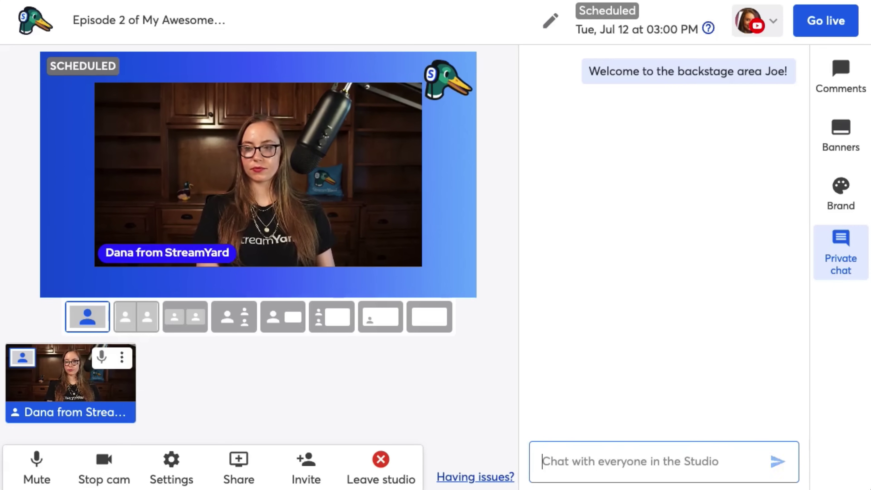
text(J)
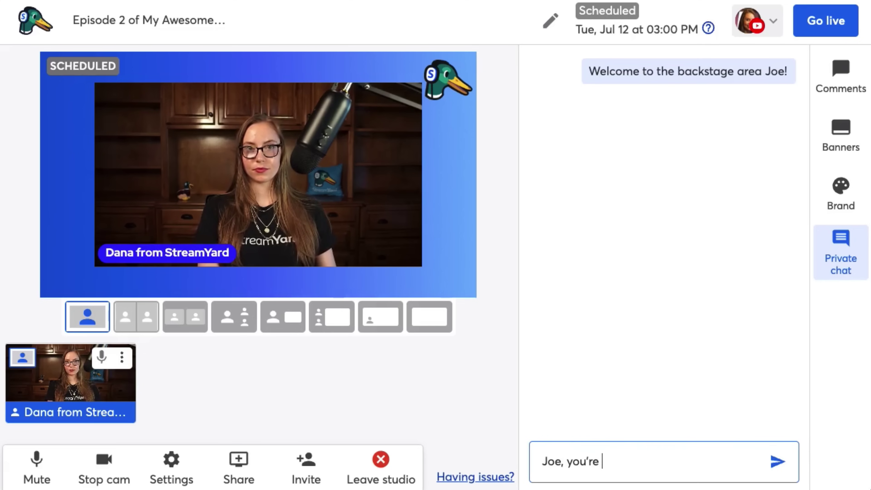
text(oe, you're muted!)
key(Return)
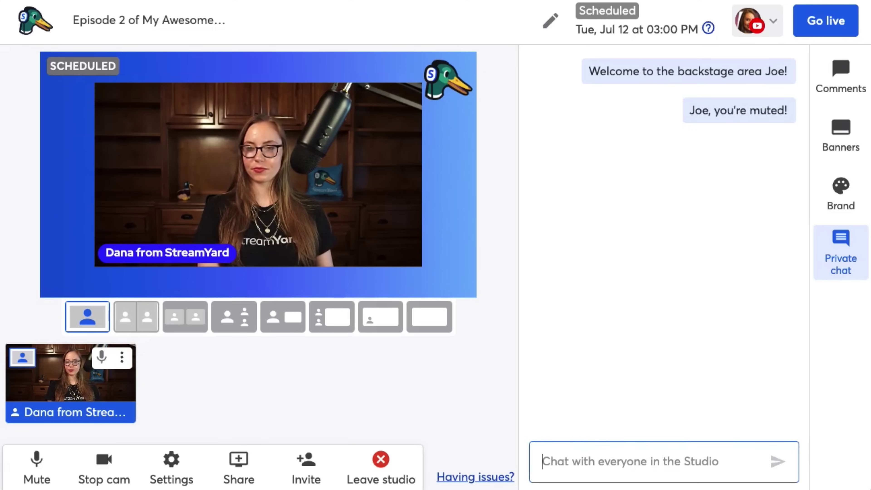
Mute the host's mic and turn off the camera, then turn both back on
click(58, 463)
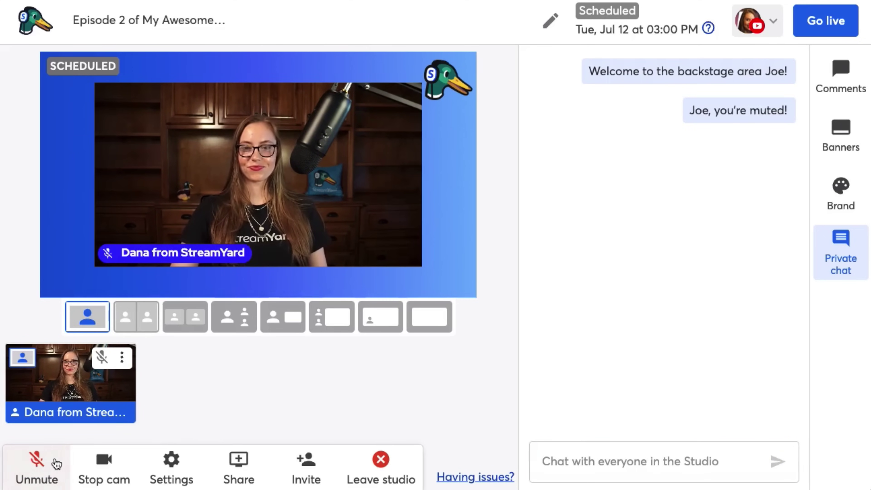
click(106, 469)
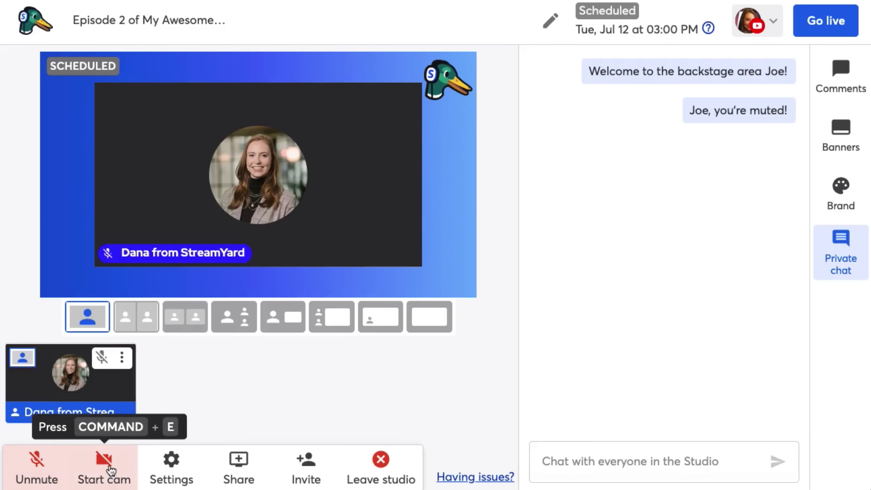
click(110, 473)
click(64, 471)
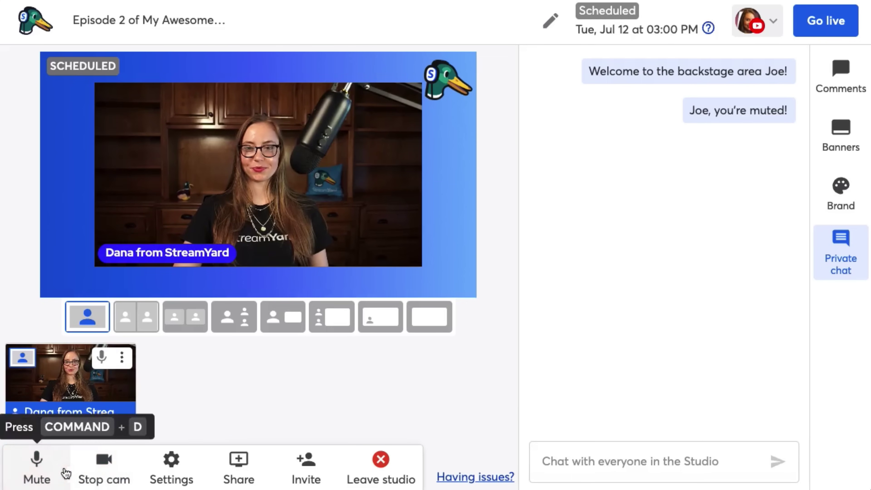
Open studio Settings and view Virtual background, then the Hotkeys tab
click(188, 478)
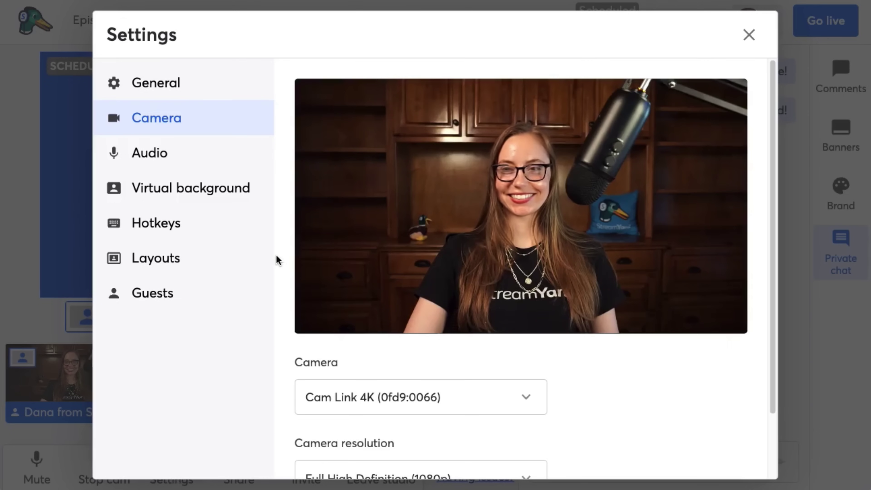
click(186, 190)
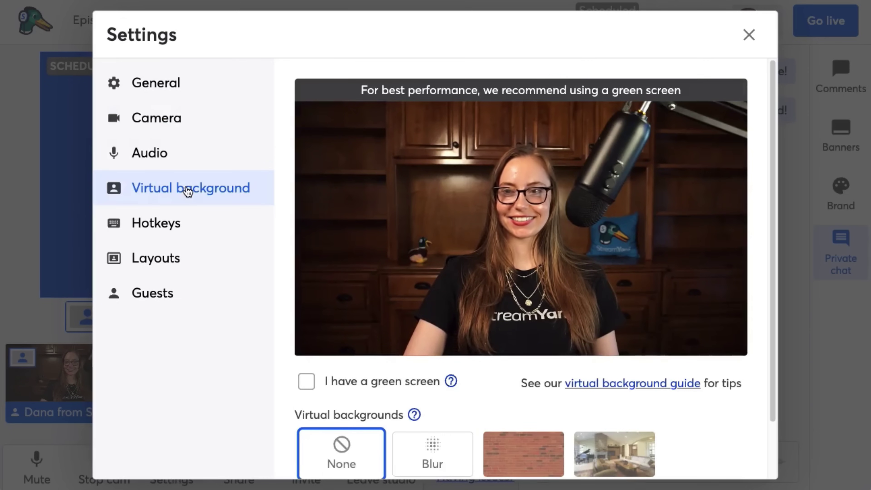
click(189, 230)
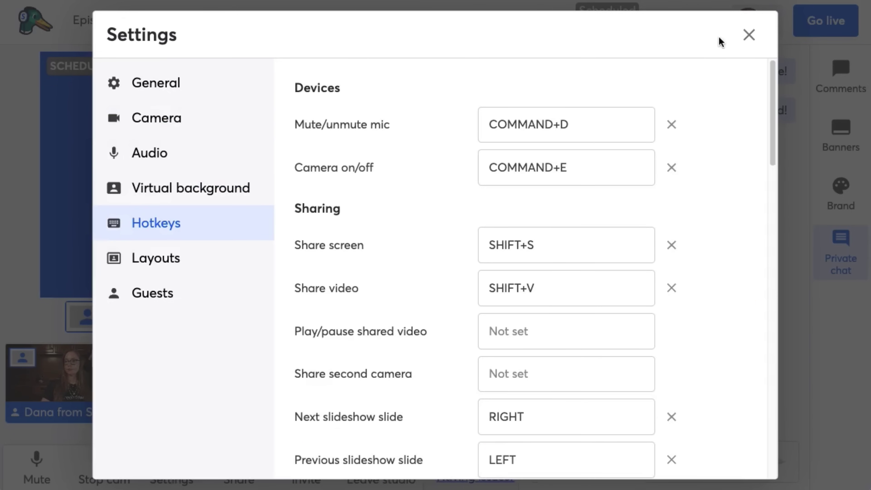
click(748, 35)
Browse the slide decks, then add the built-in FaceTime HD Camera as an extra camera
click(239, 467)
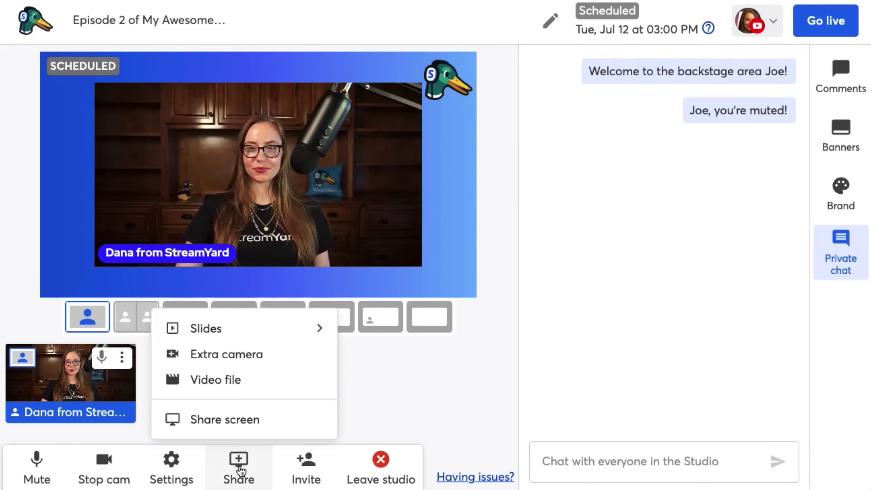
click(239, 331)
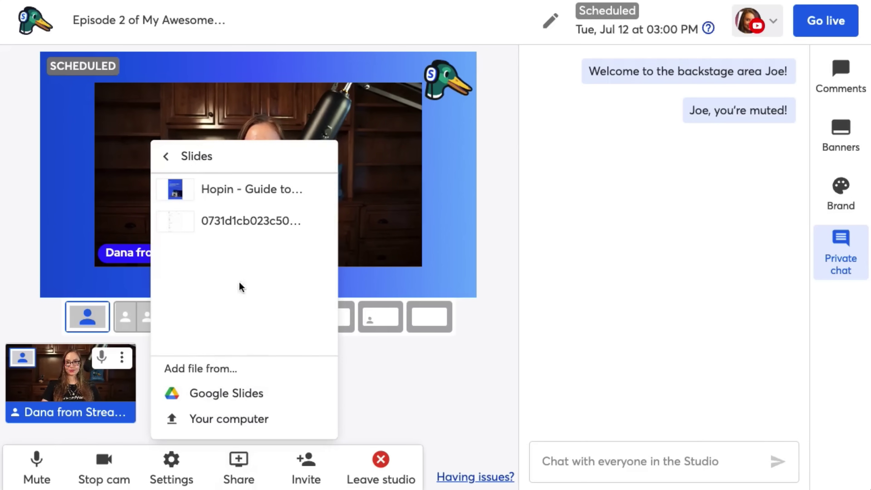
click(167, 157)
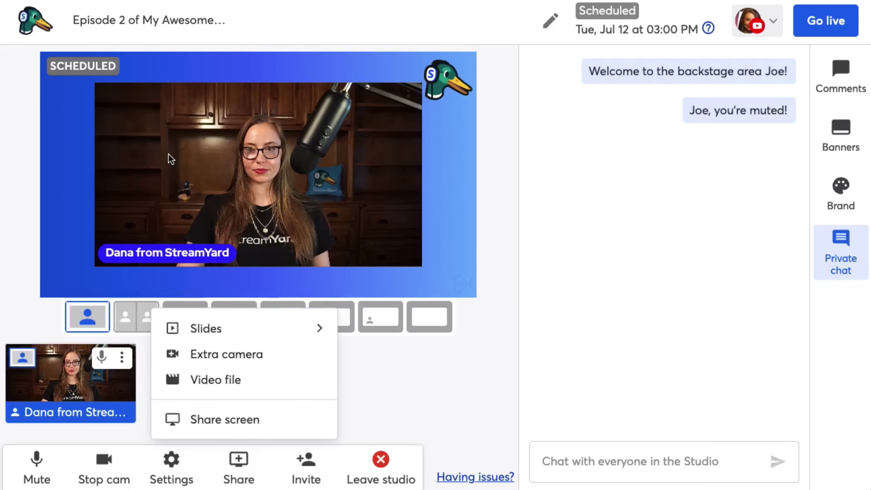
click(211, 358)
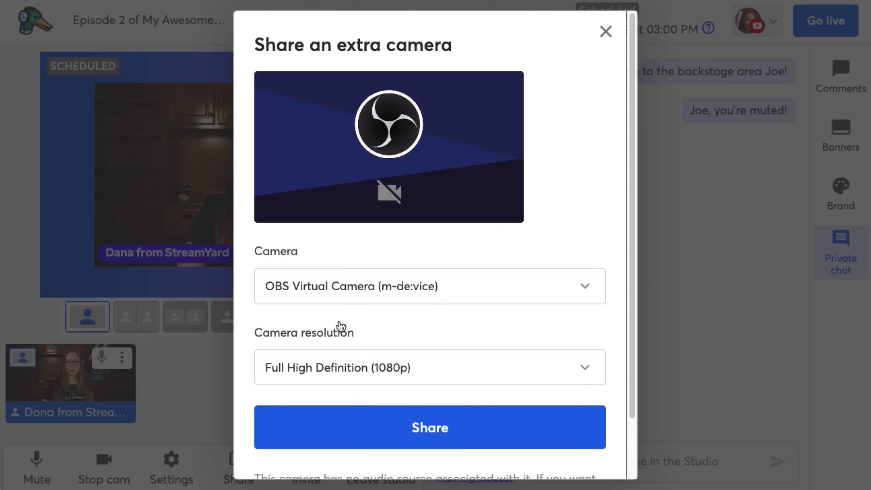
click(371, 288)
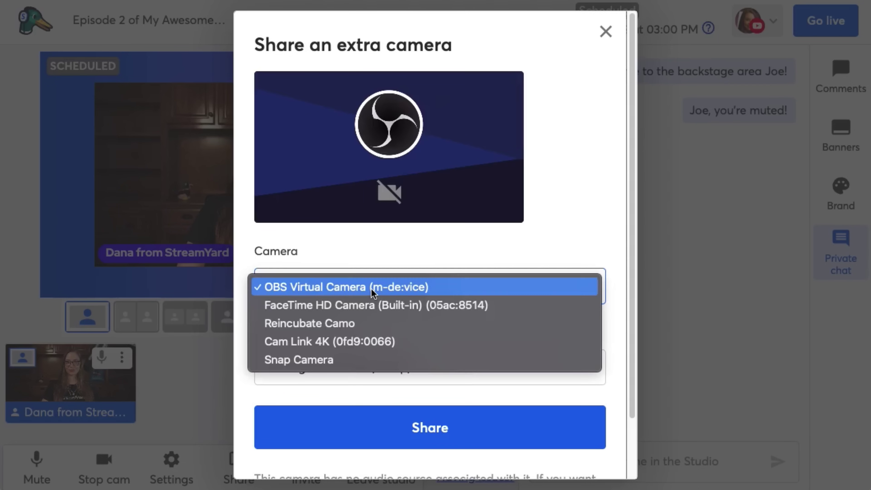
click(373, 304)
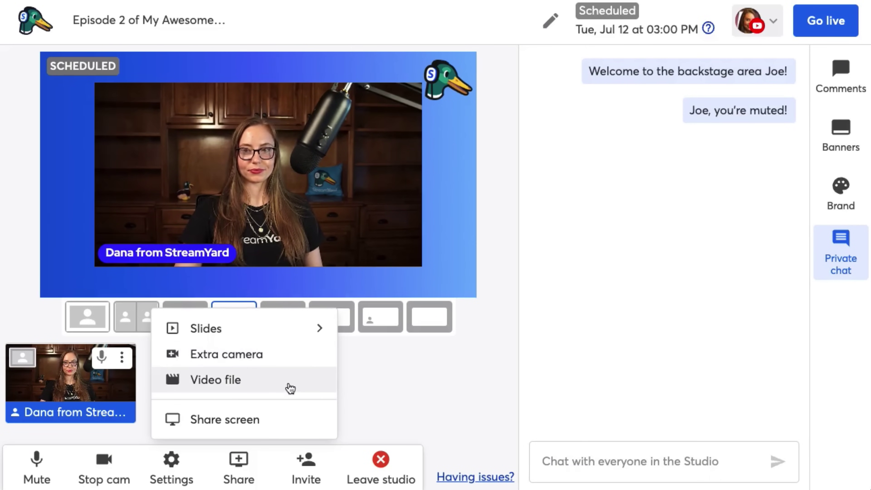
Put the countdown video file on stream and cycle through picture-in-picture, News and Cinema layouts
click(210, 382)
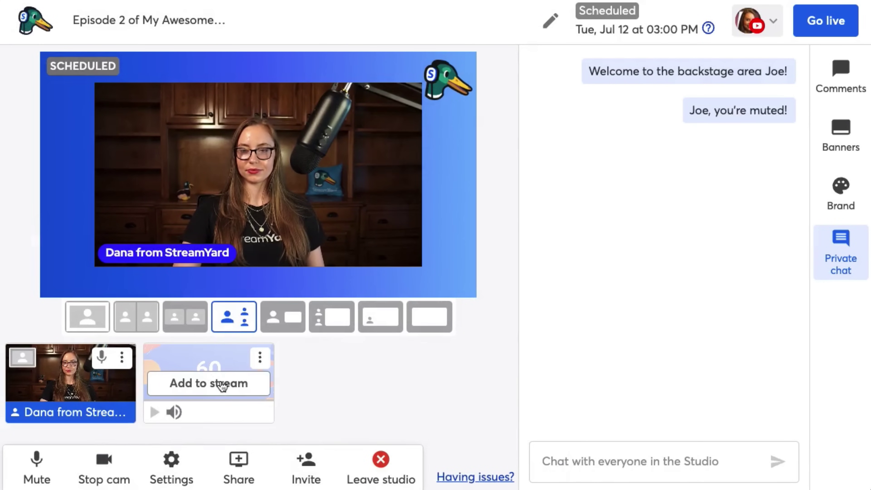
click(221, 384)
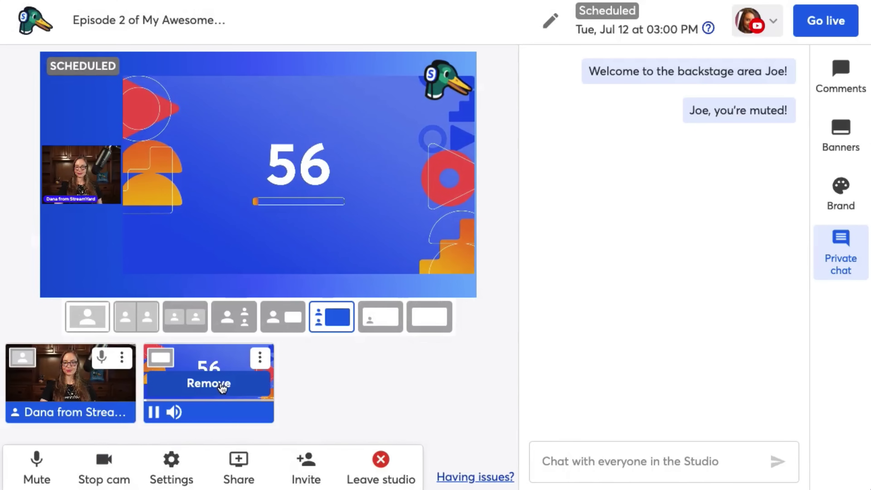
click(377, 325)
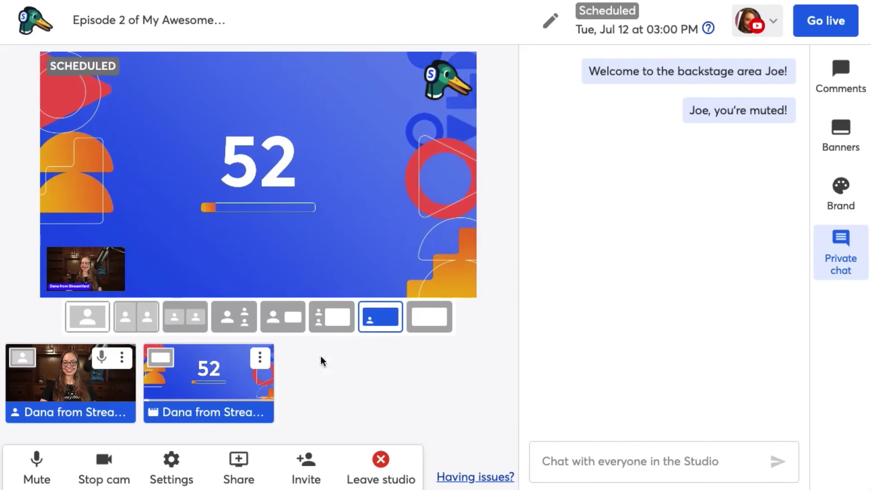
click(282, 322)
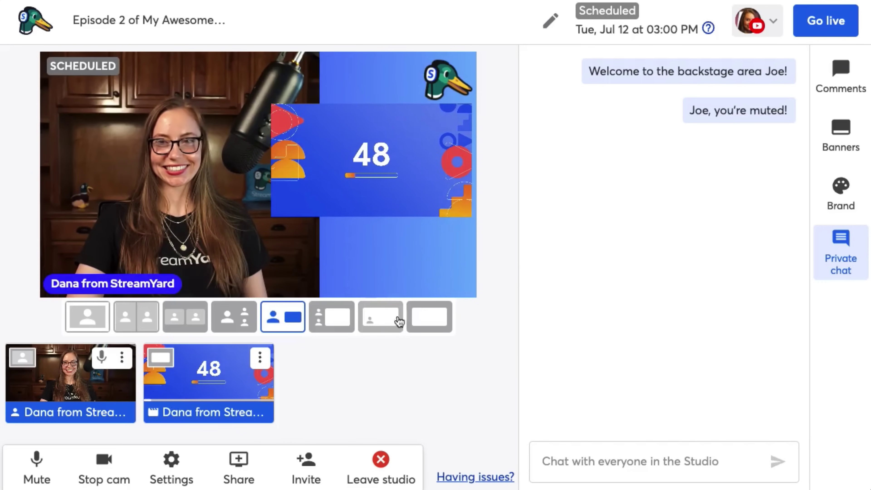
click(426, 322)
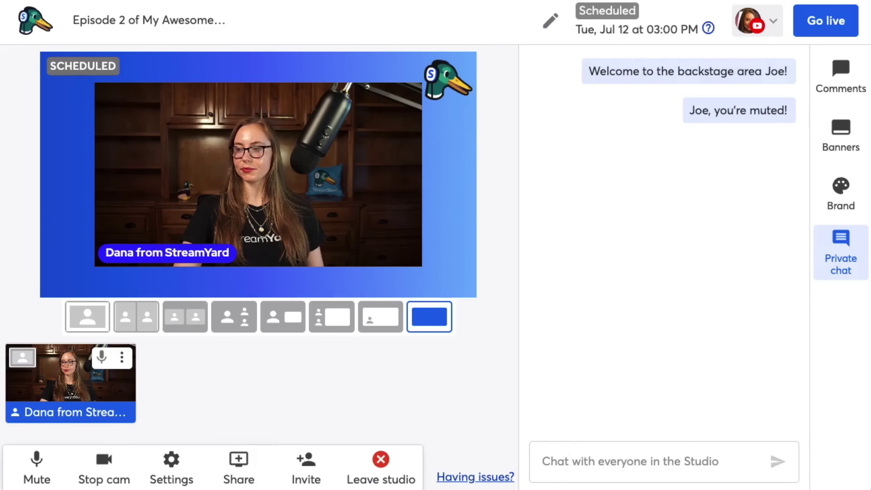
click(237, 462)
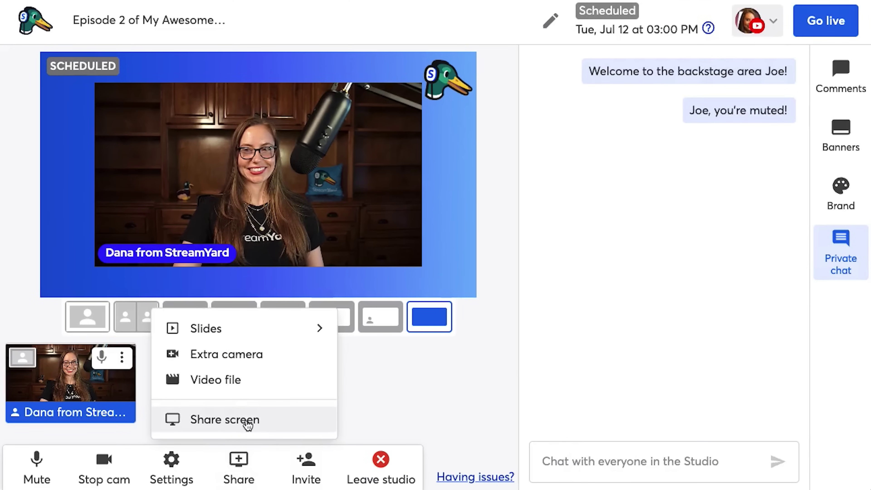
Close the Share menu and copy the guest invite link from the Invite dialog to the clipboard
click(248, 426)
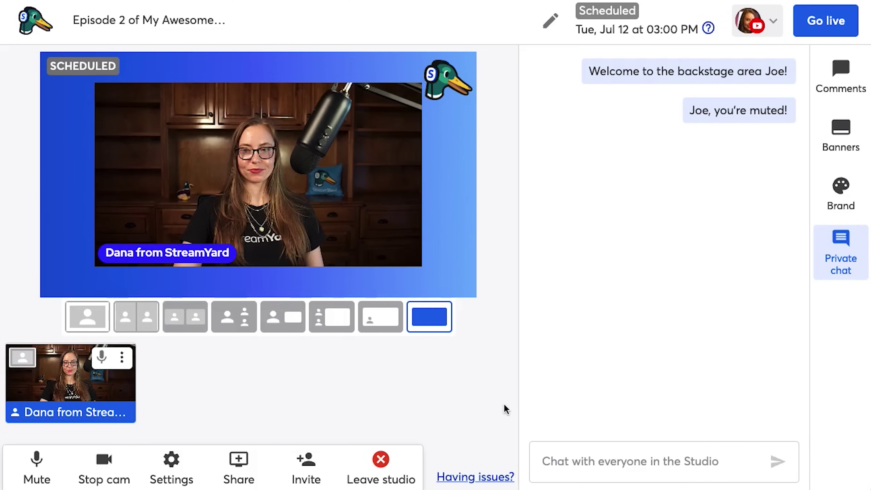
click(306, 466)
click(382, 251)
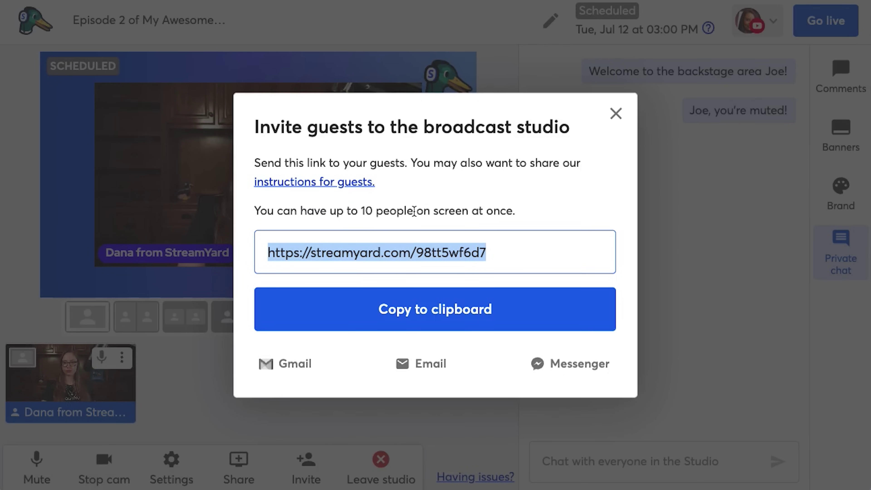
drag(414, 212, 451, 212)
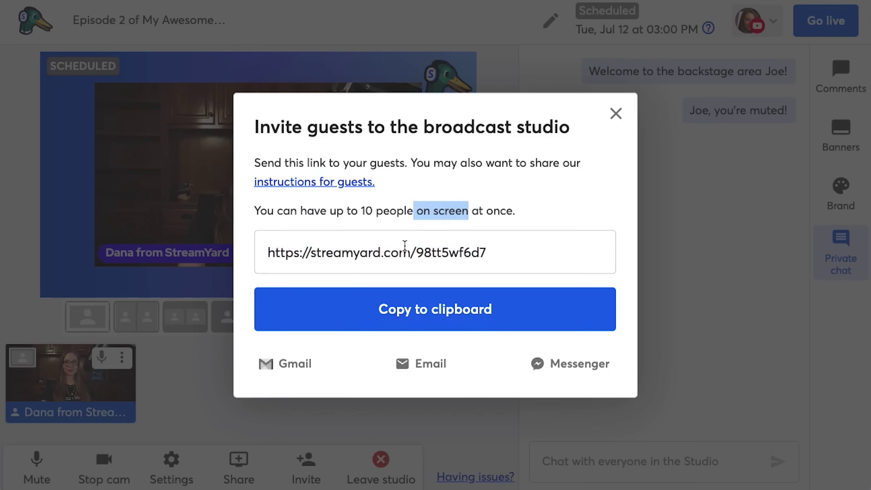
click(422, 311)
click(430, 264)
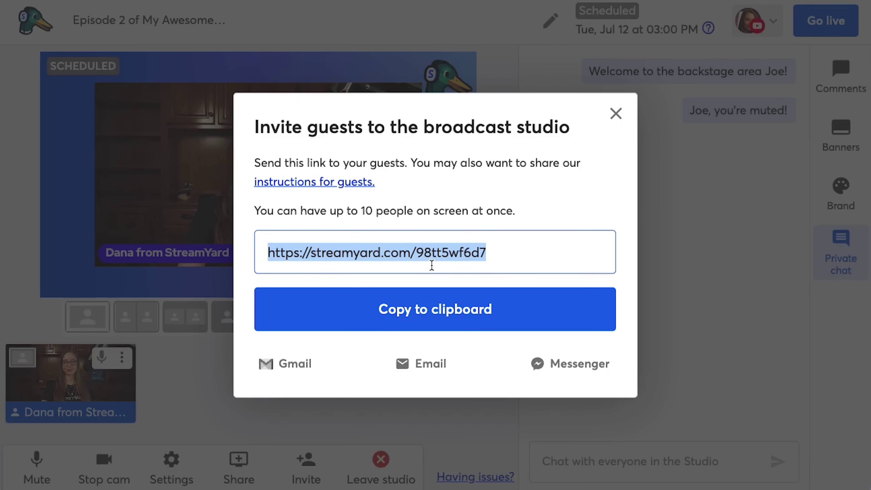
click(429, 304)
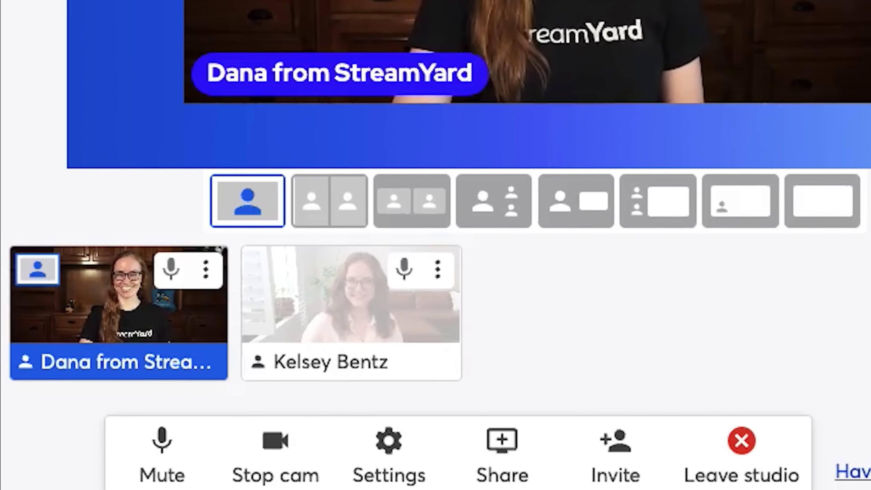
Add the guest to the stream in the Group layout and bring up the Brand overlays
mouse_move(418, 337)
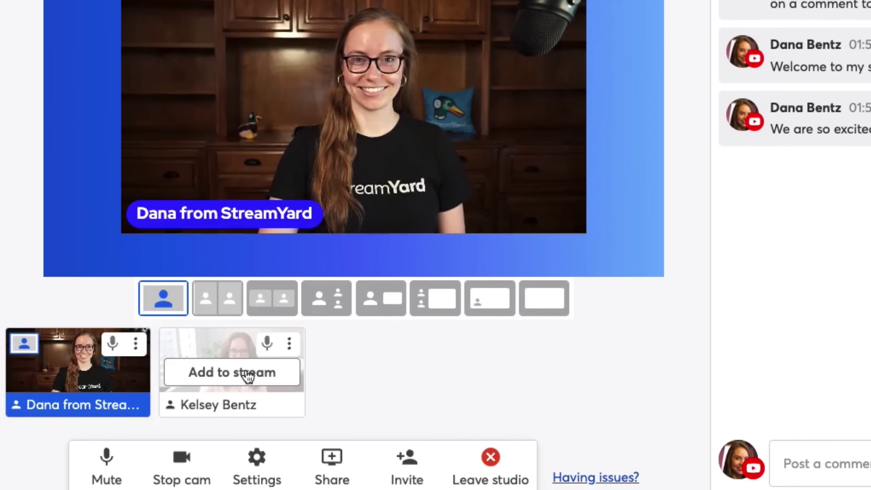
click(373, 321)
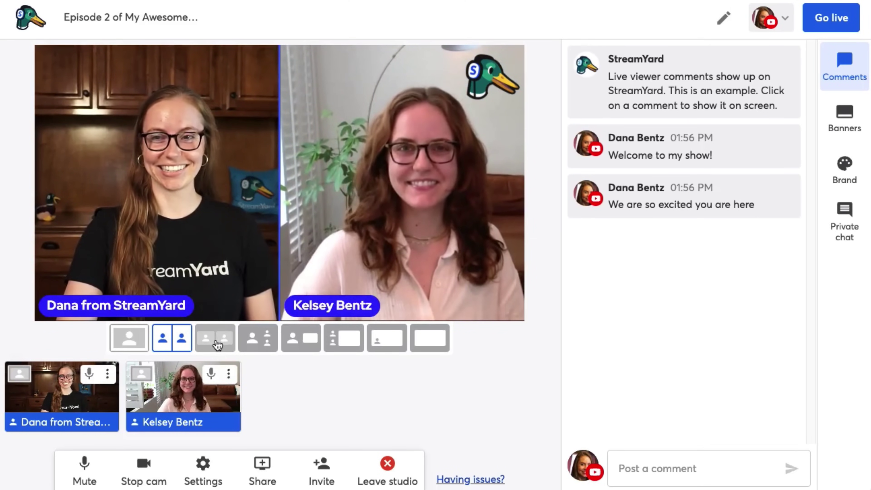
click(217, 344)
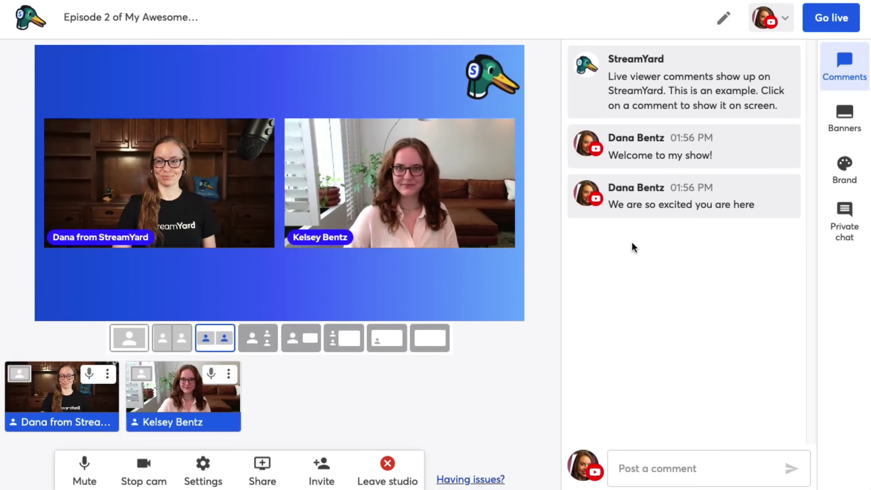
click(854, 162)
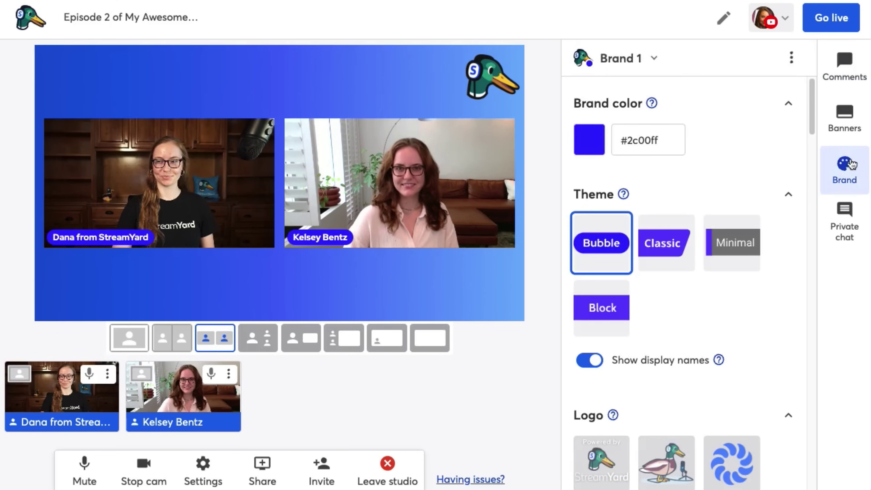
drag(809, 120, 816, 196)
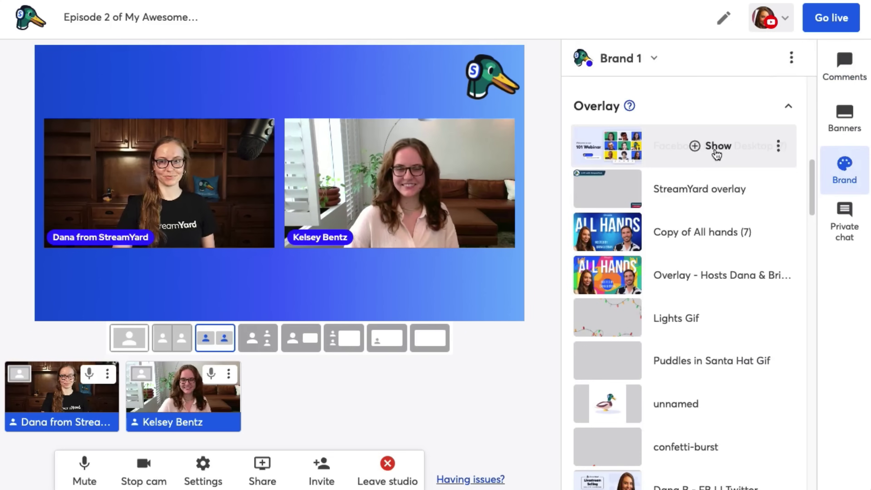
Show the 101 Webinar overlay and start the live broadcast
click(717, 147)
click(838, 21)
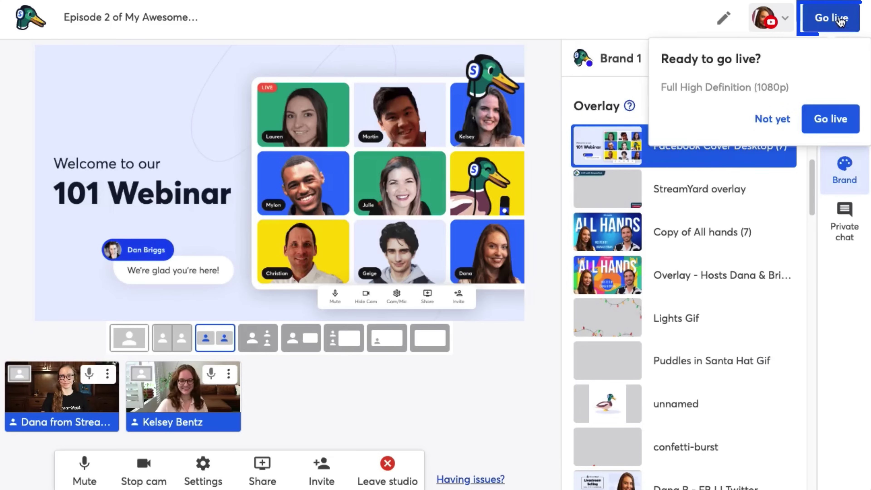
click(841, 114)
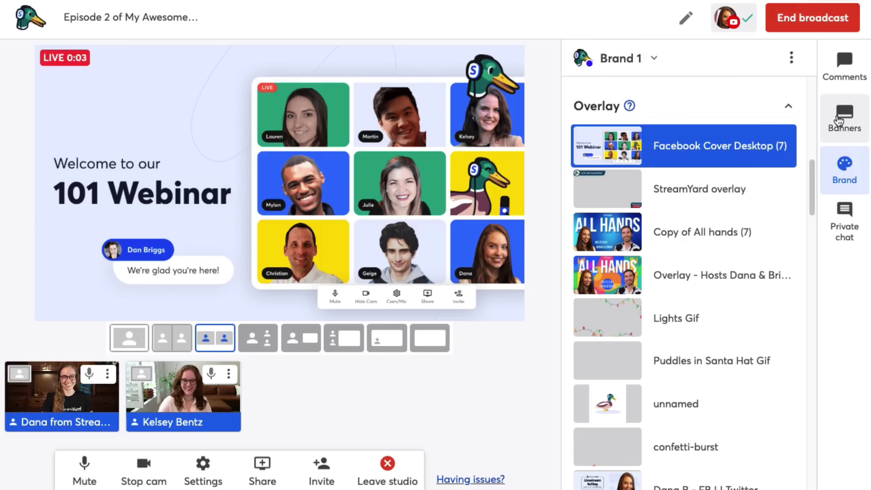
Play the 30-second Countdown video clip on stage
drag(812, 177, 812, 264)
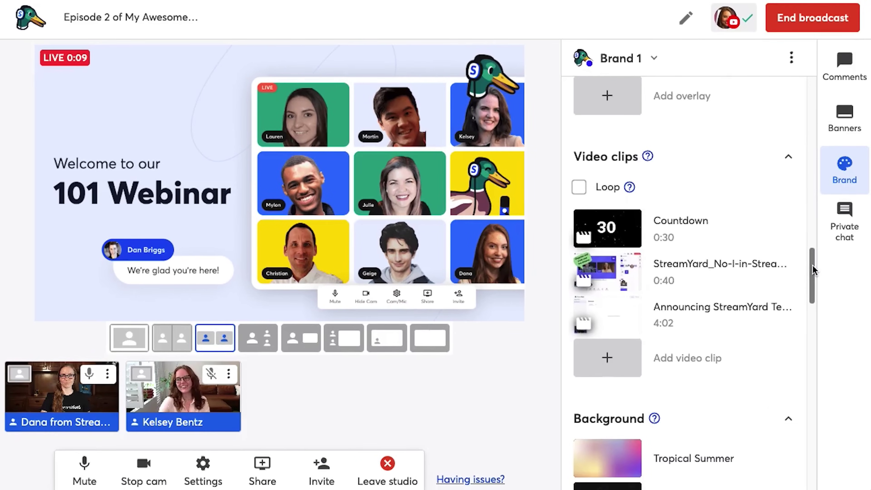
click(663, 237)
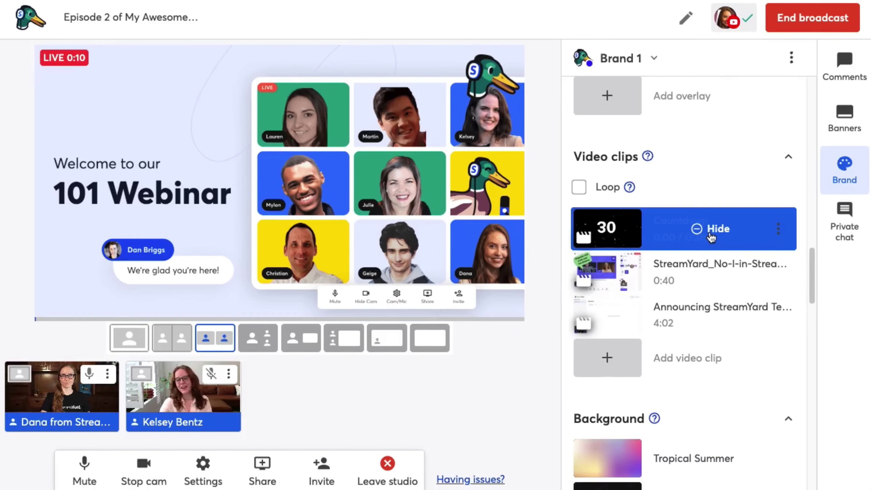
drag(807, 265, 804, 167)
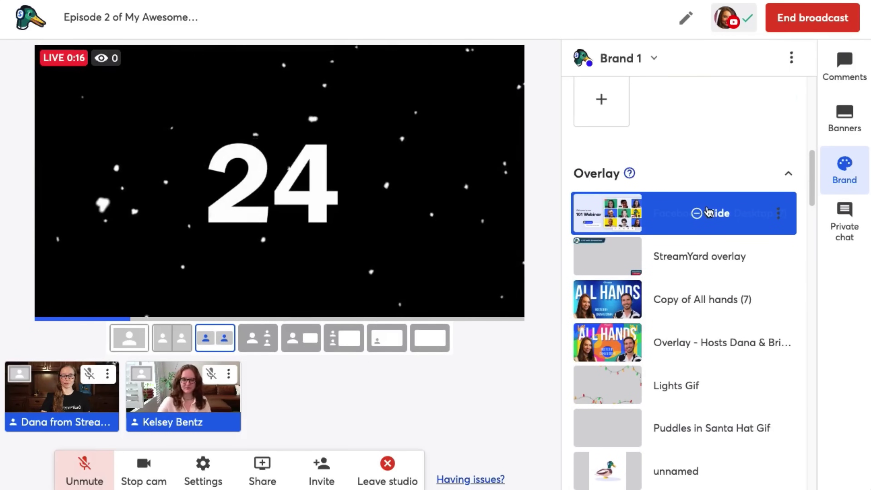
Hide the 101 Webinar overlay and show the welcome banner and Webinar Host ticker
click(718, 210)
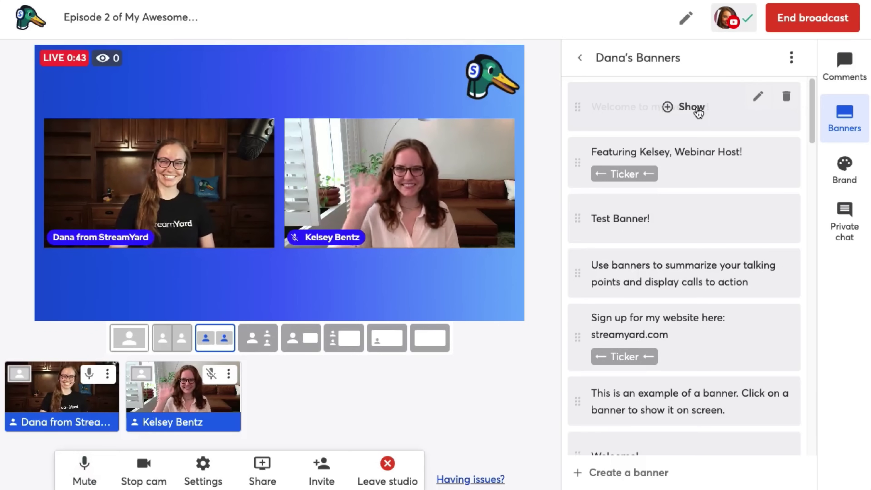
click(691, 110)
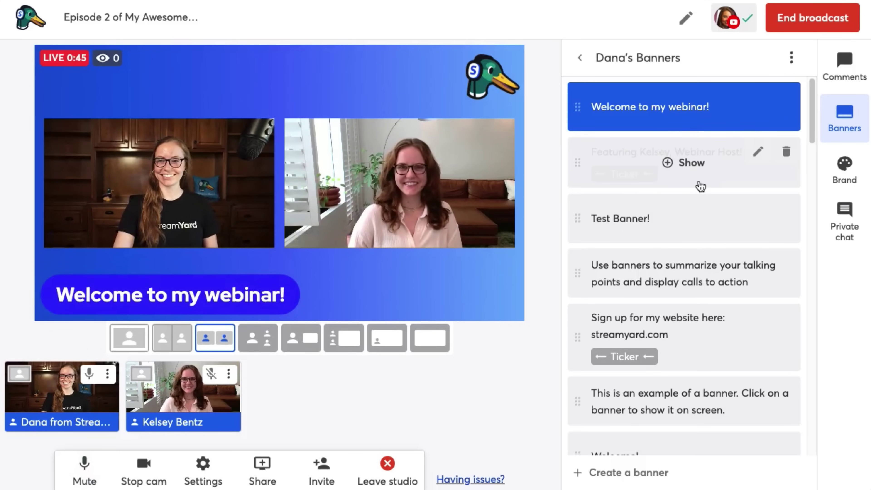
click(704, 165)
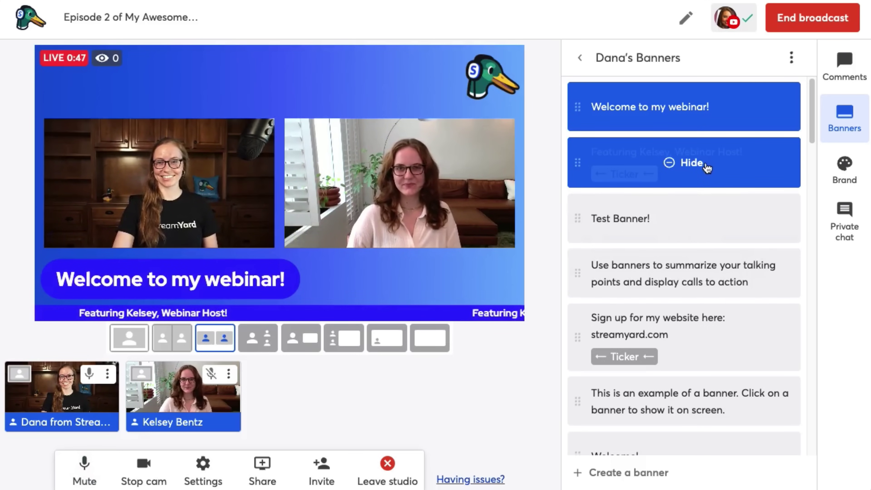
Show the viewer comments 'Welcome to my show!' and 'We are so excited you are here' on stream
click(841, 81)
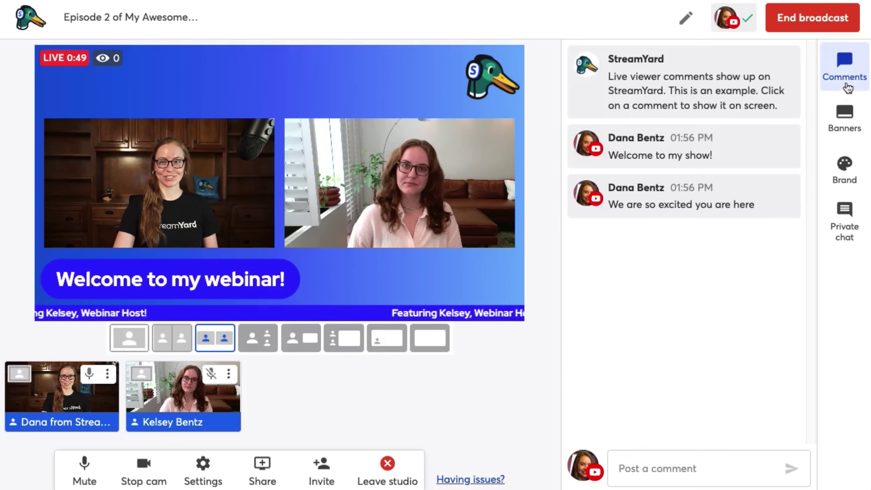
click(677, 147)
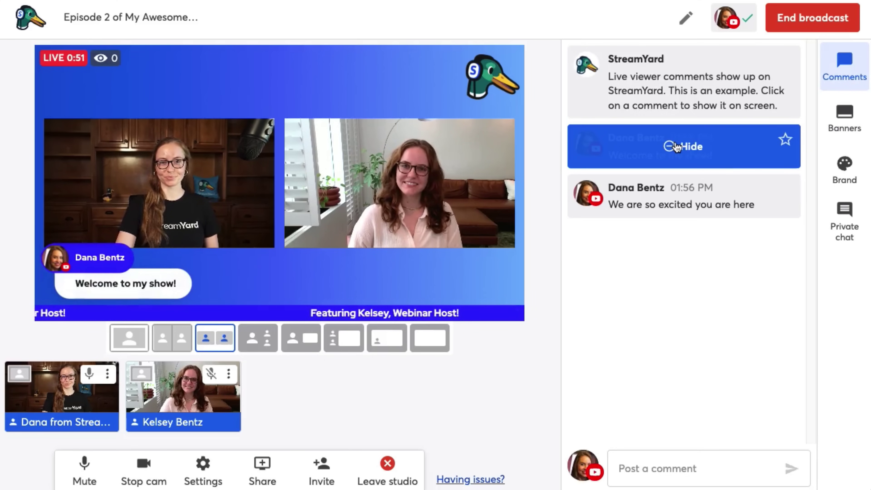
click(695, 197)
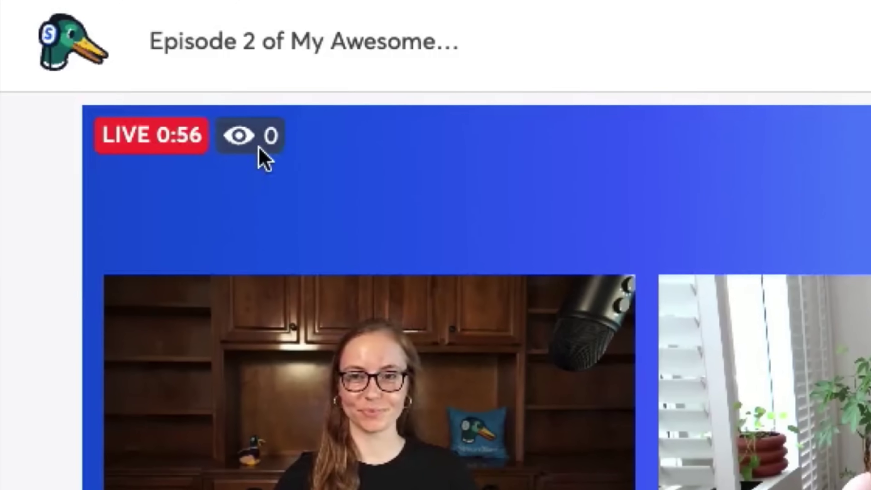
mouse_move(108, 61)
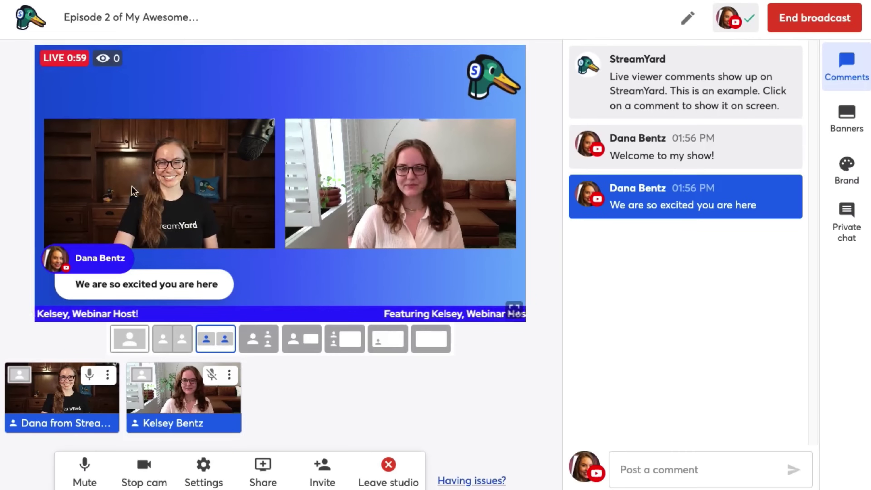
Cycle through solo host, solo guest, side-by-side, group and spotlight layouts, swapping the two people
click(129, 340)
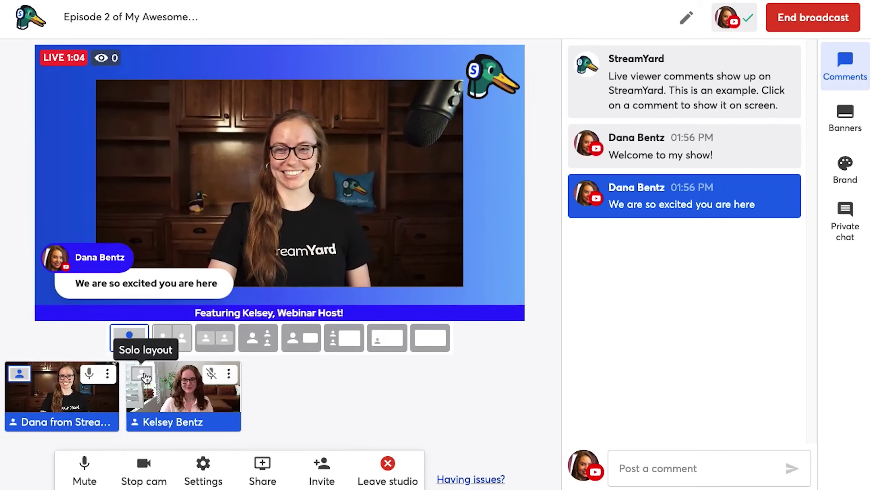
click(319, 227)
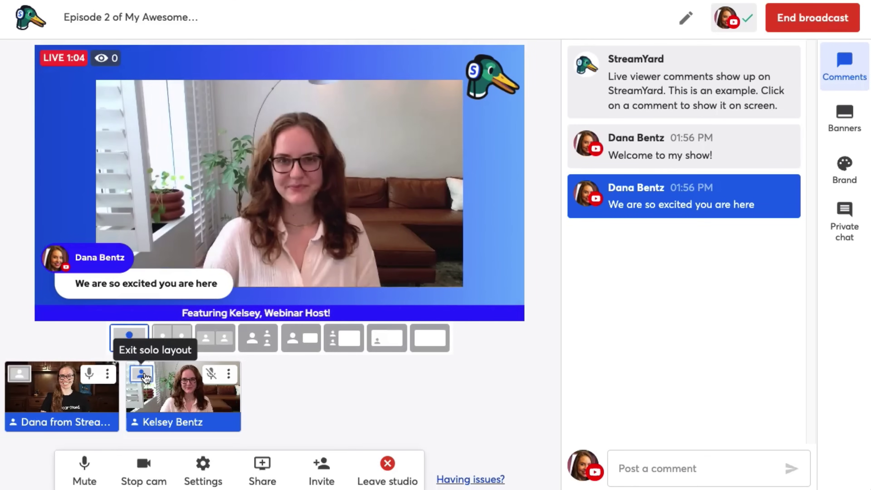
click(172, 339)
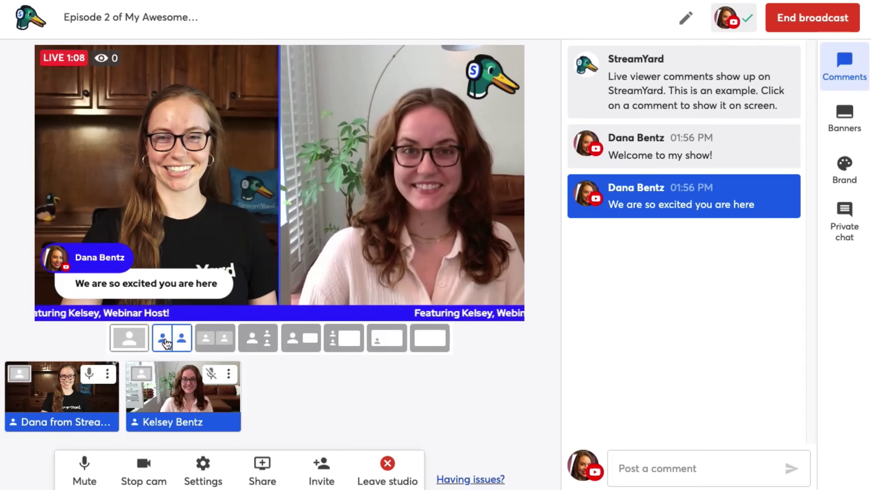
click(217, 341)
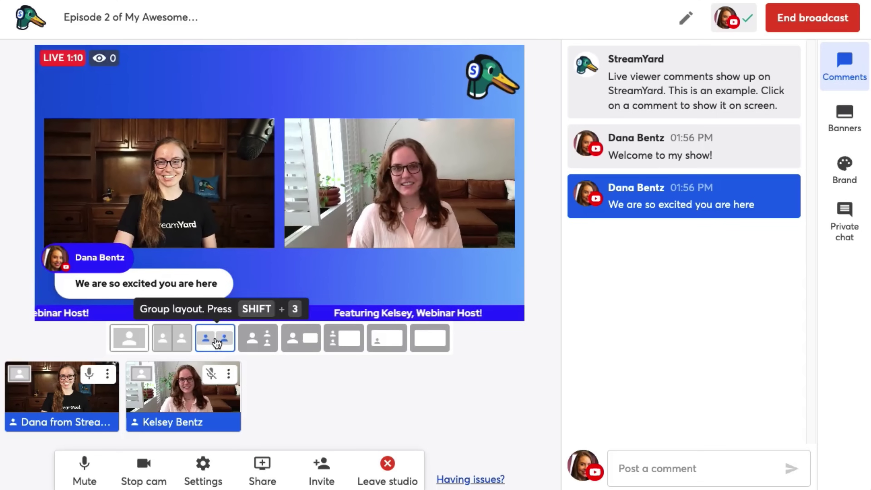
click(260, 341)
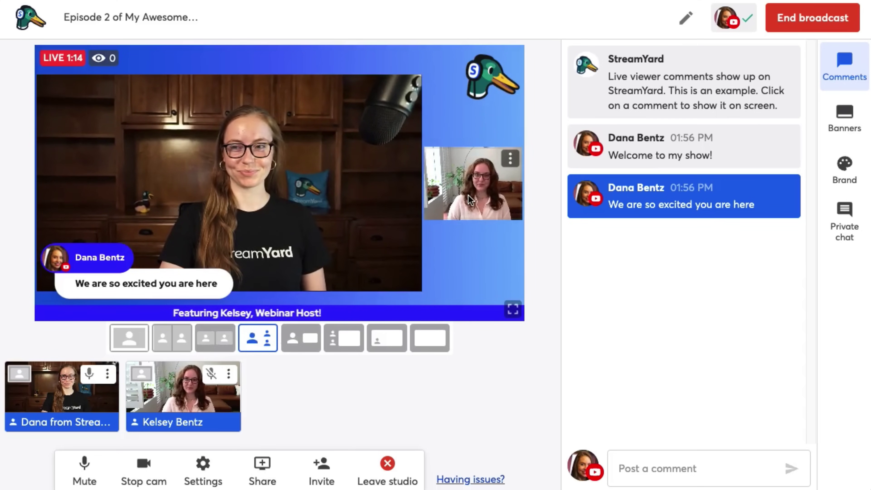
drag(468, 195, 347, 214)
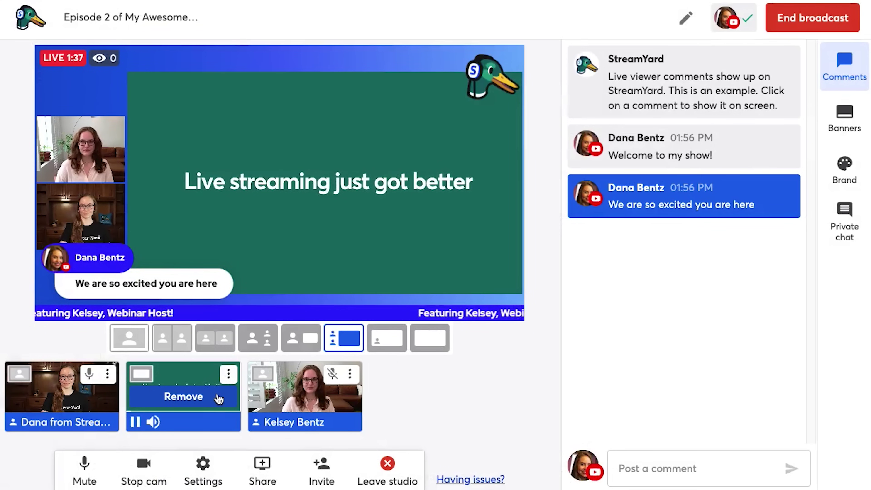
Mute the video clip, remove the comment, welcome banner and ticker, then try News and PiP layouts
click(154, 421)
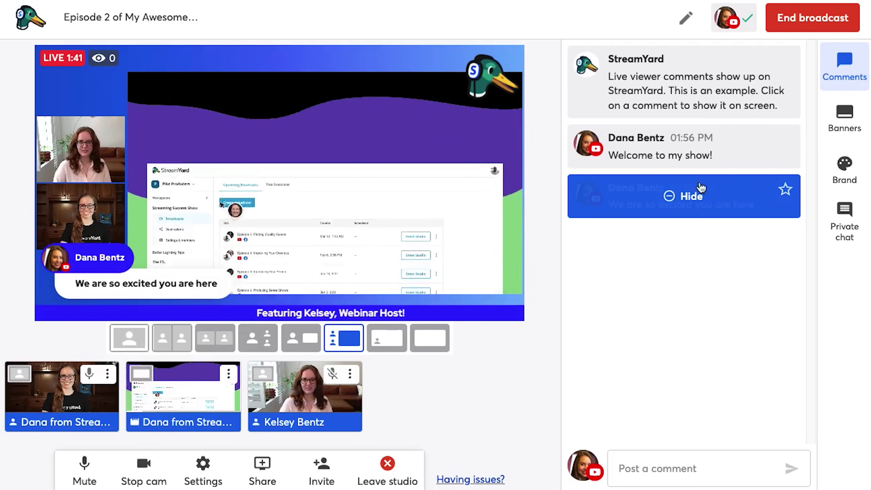
click(641, 197)
click(844, 117)
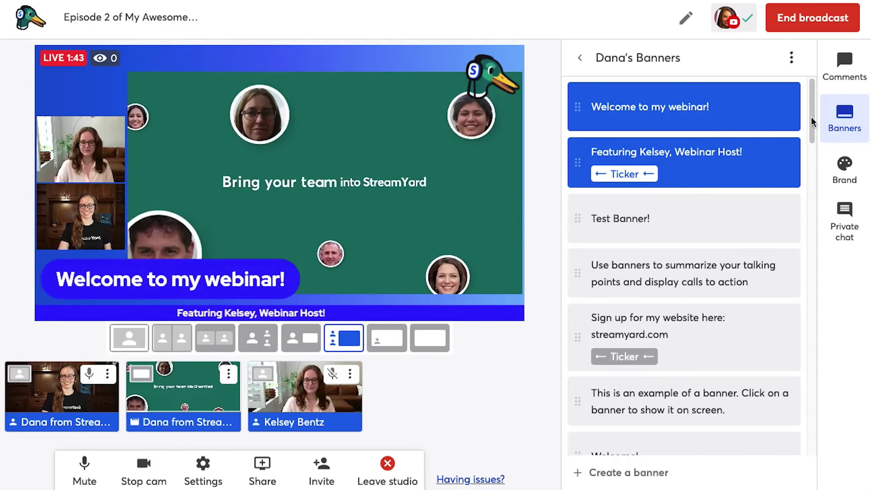
click(685, 107)
click(697, 163)
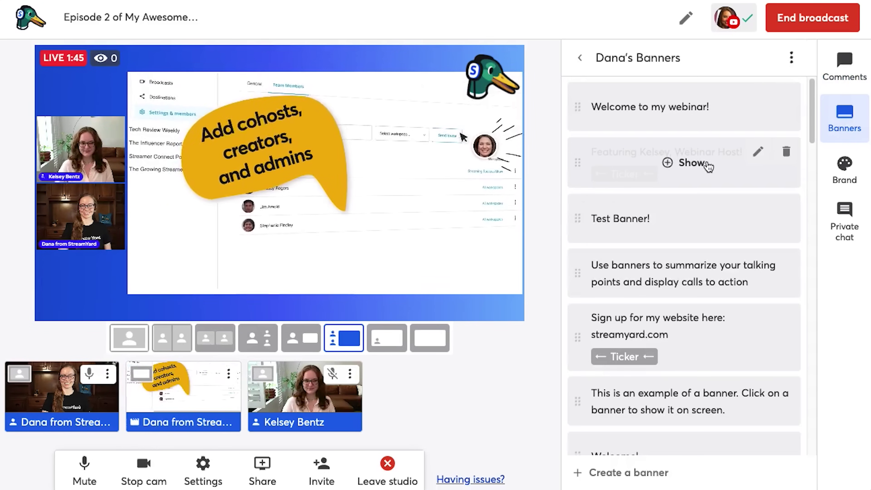
click(306, 351)
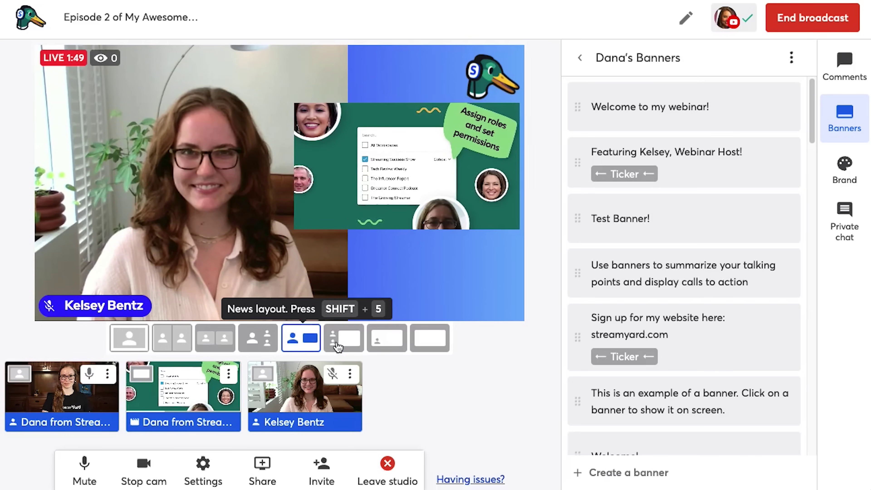
click(388, 344)
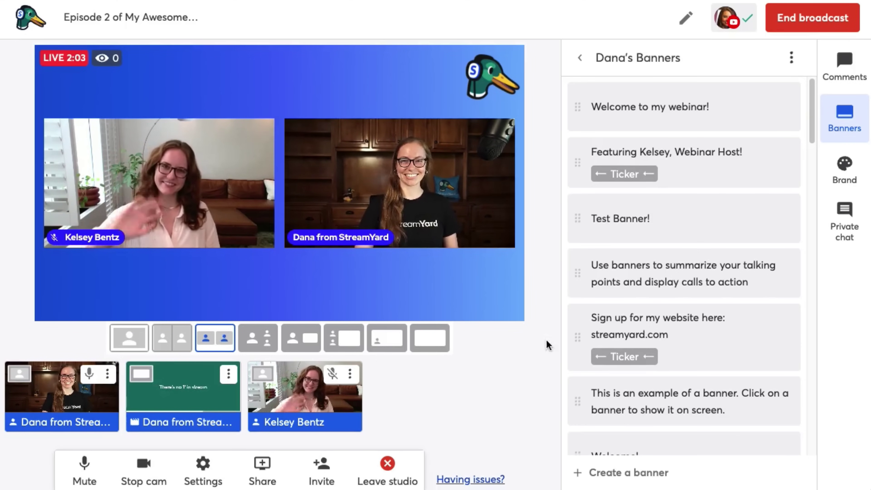
Confirm ending the broadcast, rate it Good and submit 'Amazing!' as feedback
click(802, 30)
click(818, 91)
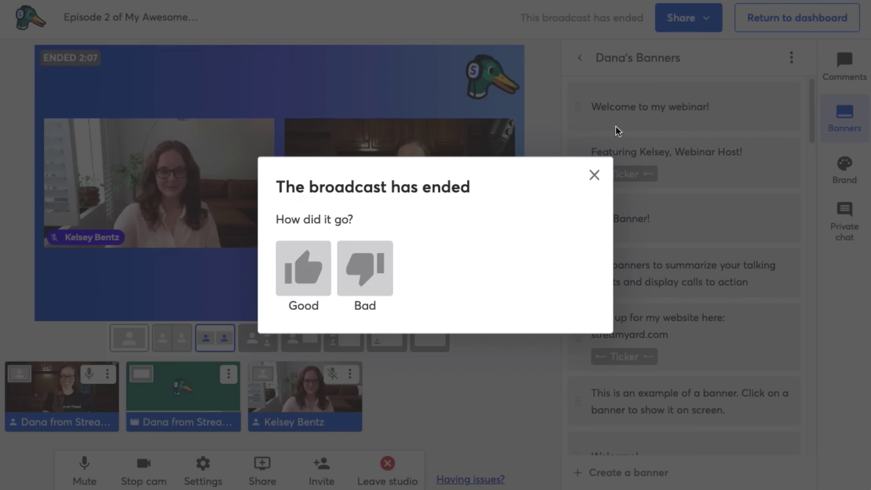
click(313, 276)
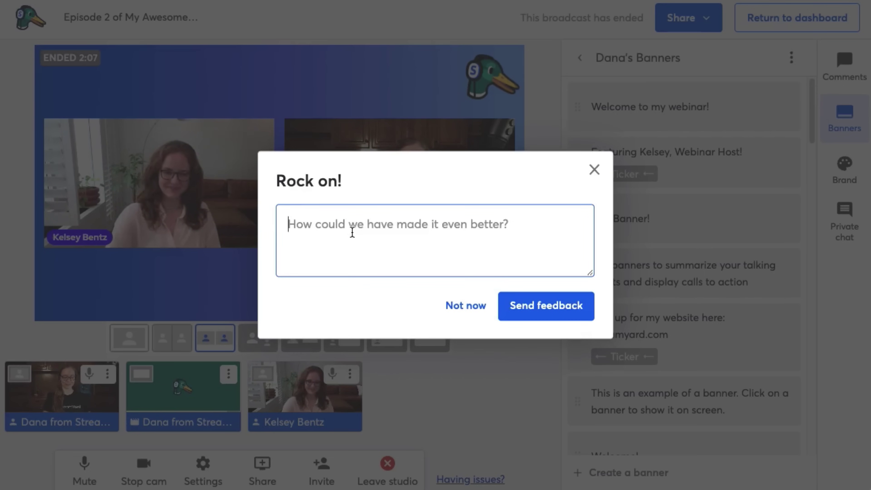
text(Amazing!)
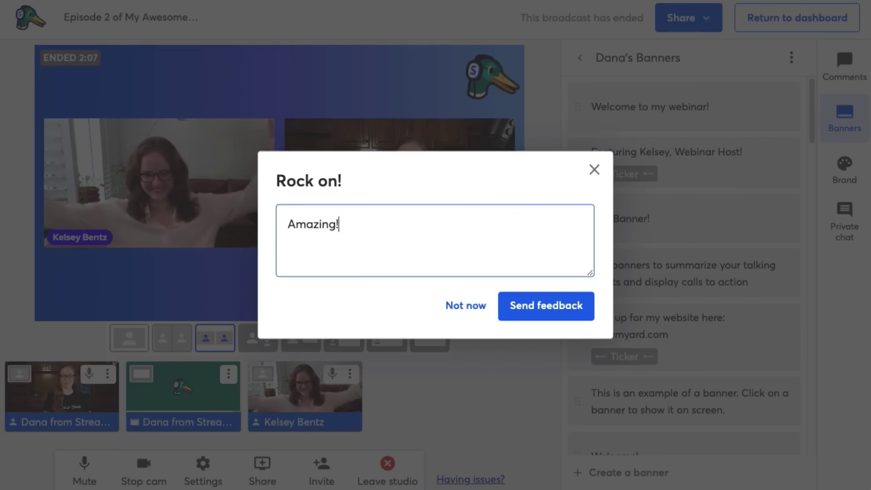
click(570, 308)
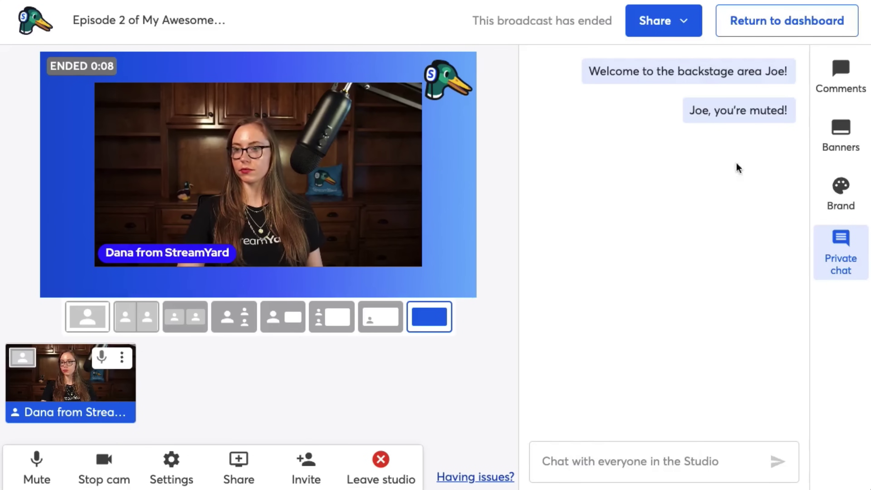
Review the recording's download options from the Share menu
click(681, 23)
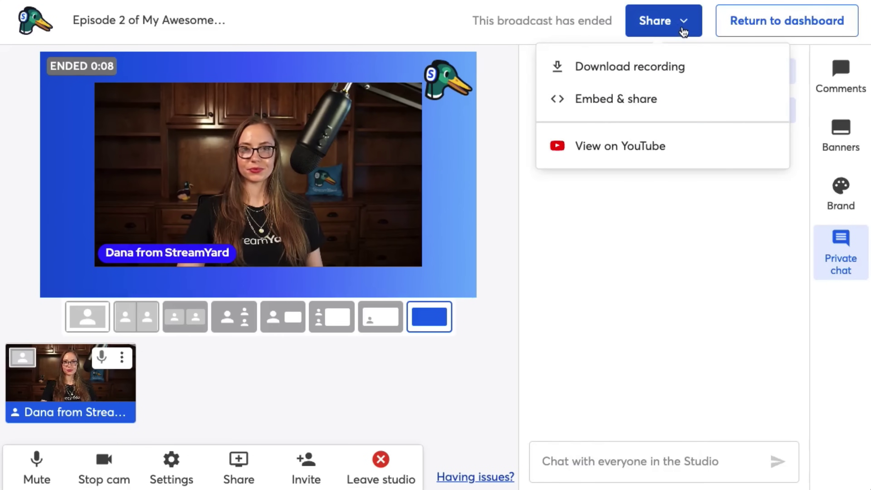
click(682, 68)
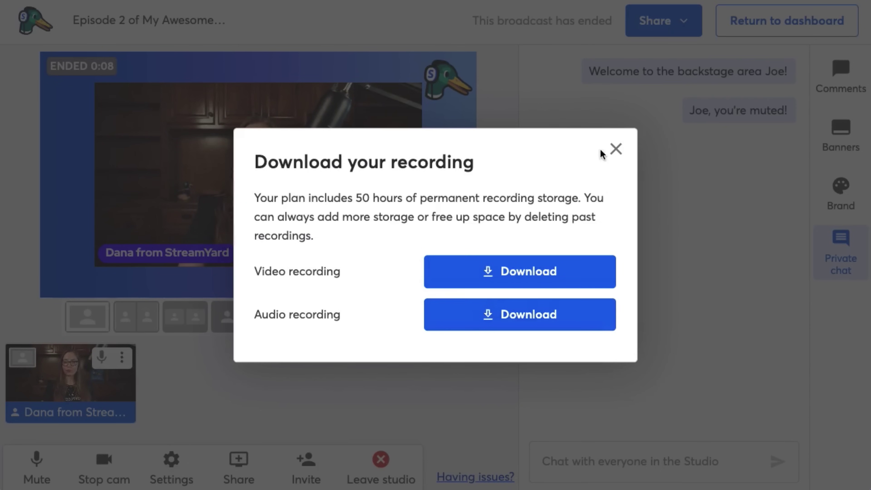
click(615, 150)
View the recording's share link and embed code, then bring up the Share menu again
click(628, 25)
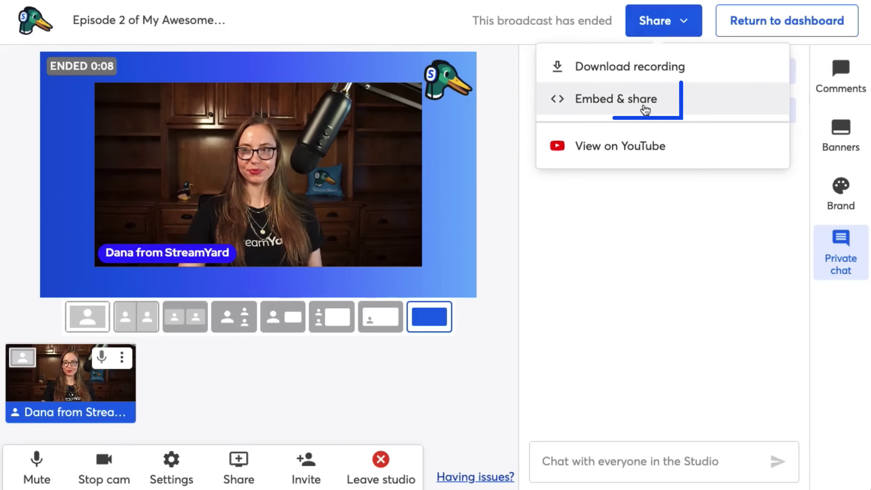
click(644, 103)
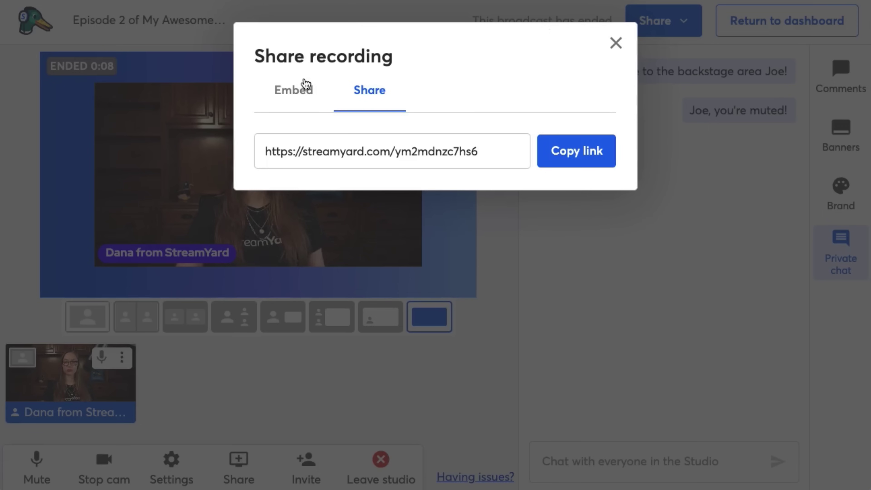
click(293, 90)
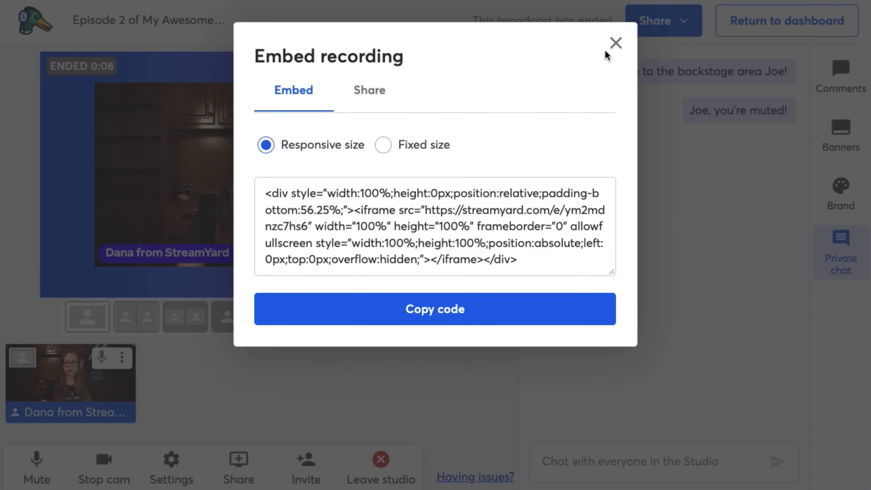
click(616, 43)
click(634, 24)
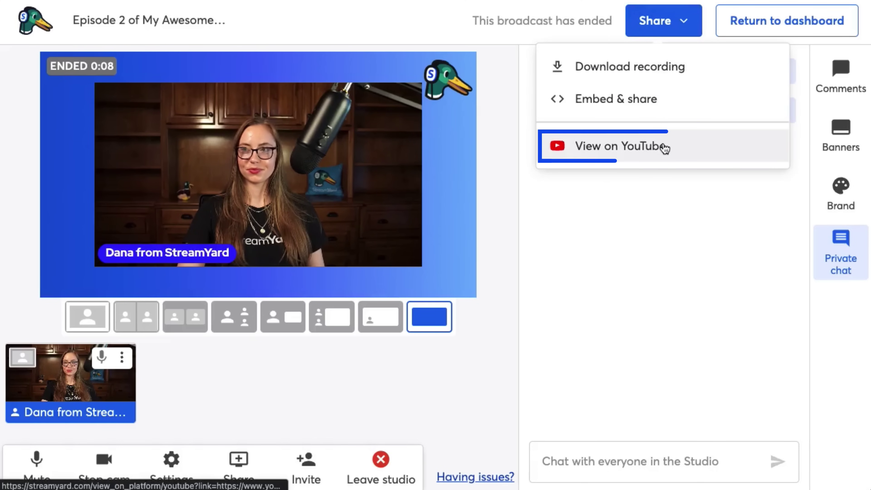